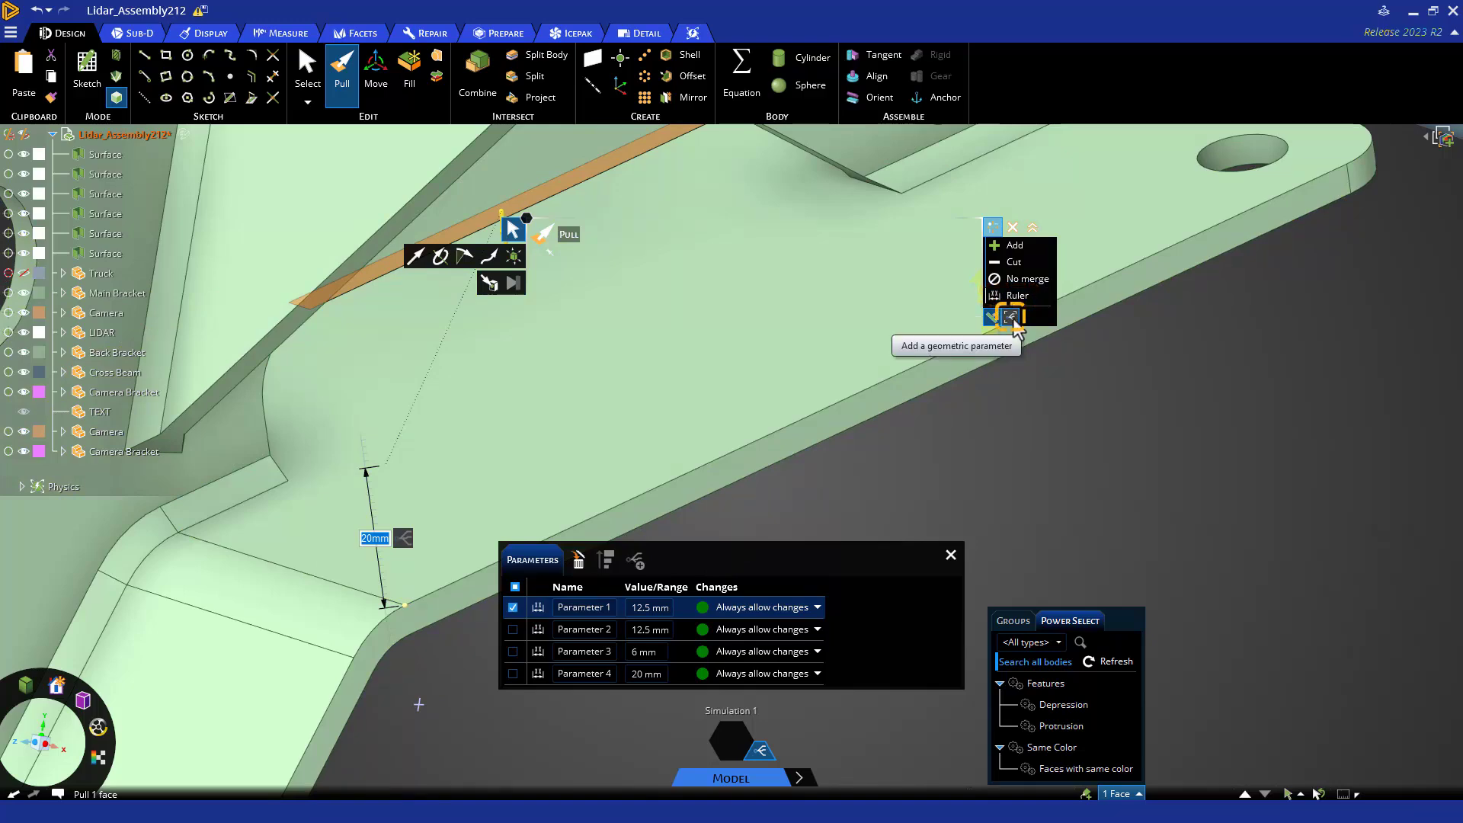
Step: Orbit the model to bring the main bracket's row of web holes into view
{"action": "middle_click_drag", "start_coordinate": [1013, 323], "coordinate": [960, 414]}
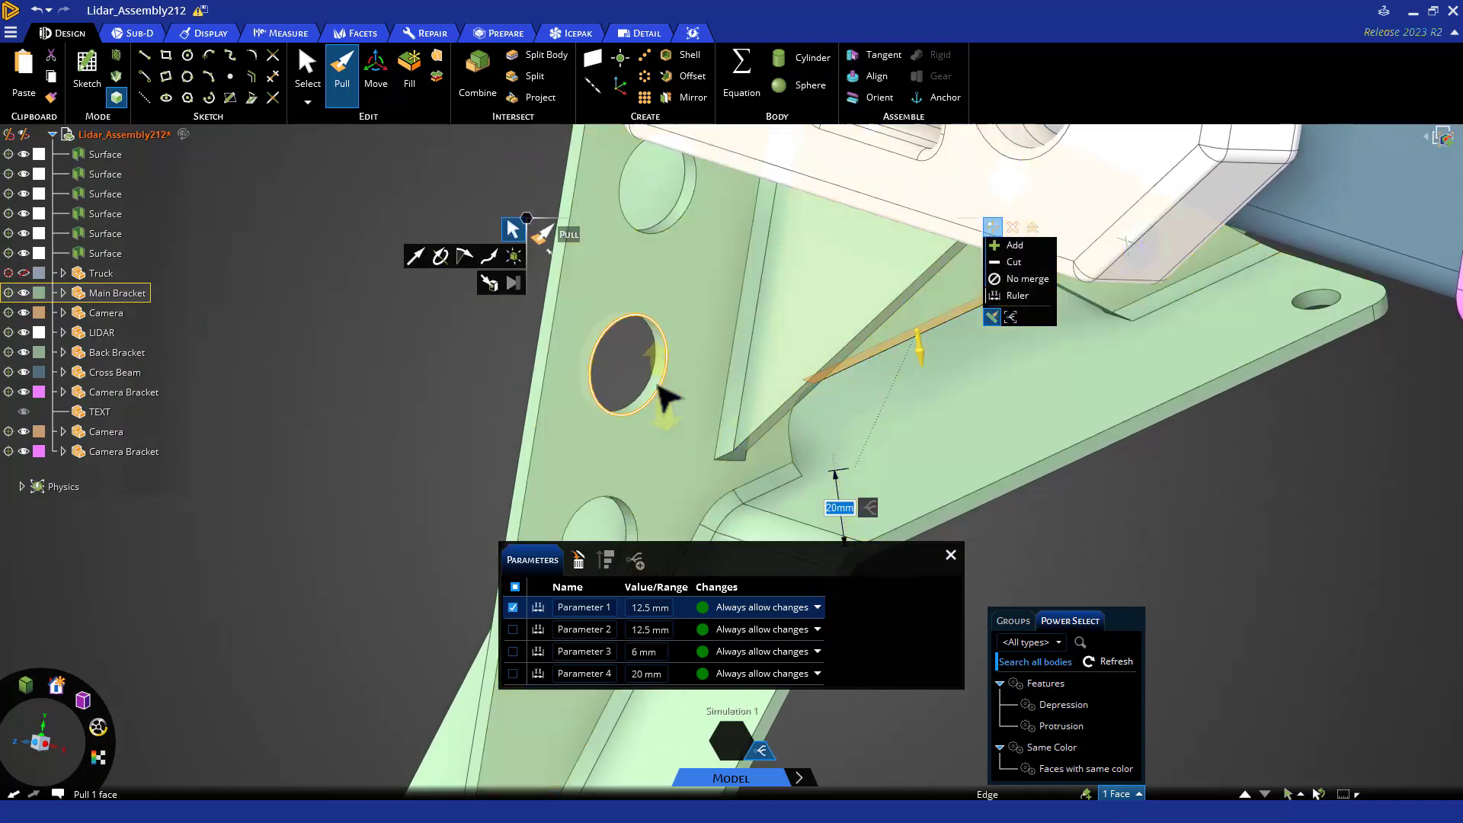
Step: Select the three web holes and drag to enlarge them, then cancel, keeping 12.5 mm radius
{"action": "left_click", "coordinate": [659, 387]}
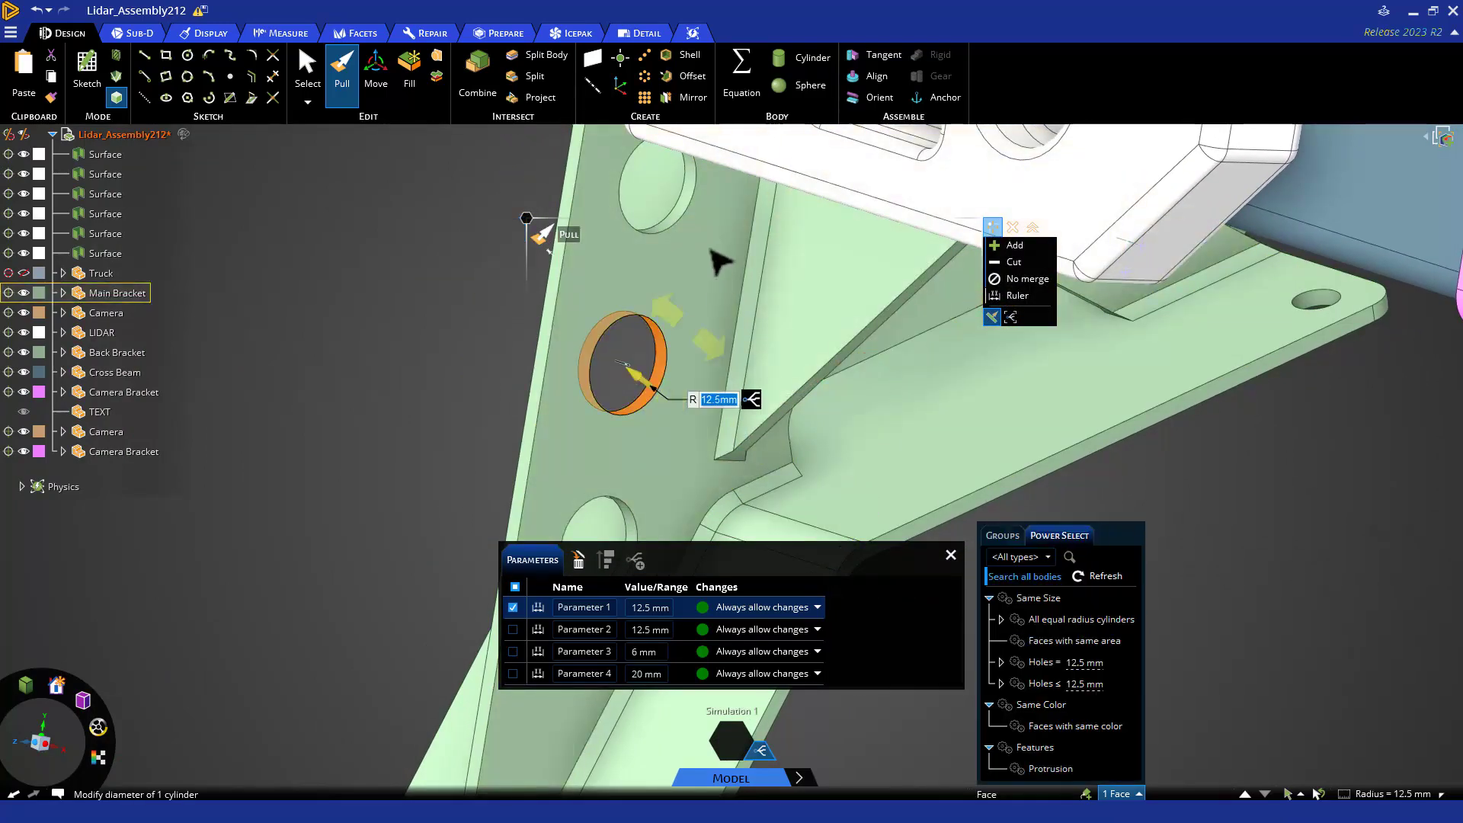
{"action": "left_click", "coordinate": [690, 213], "text": "ctrl"}
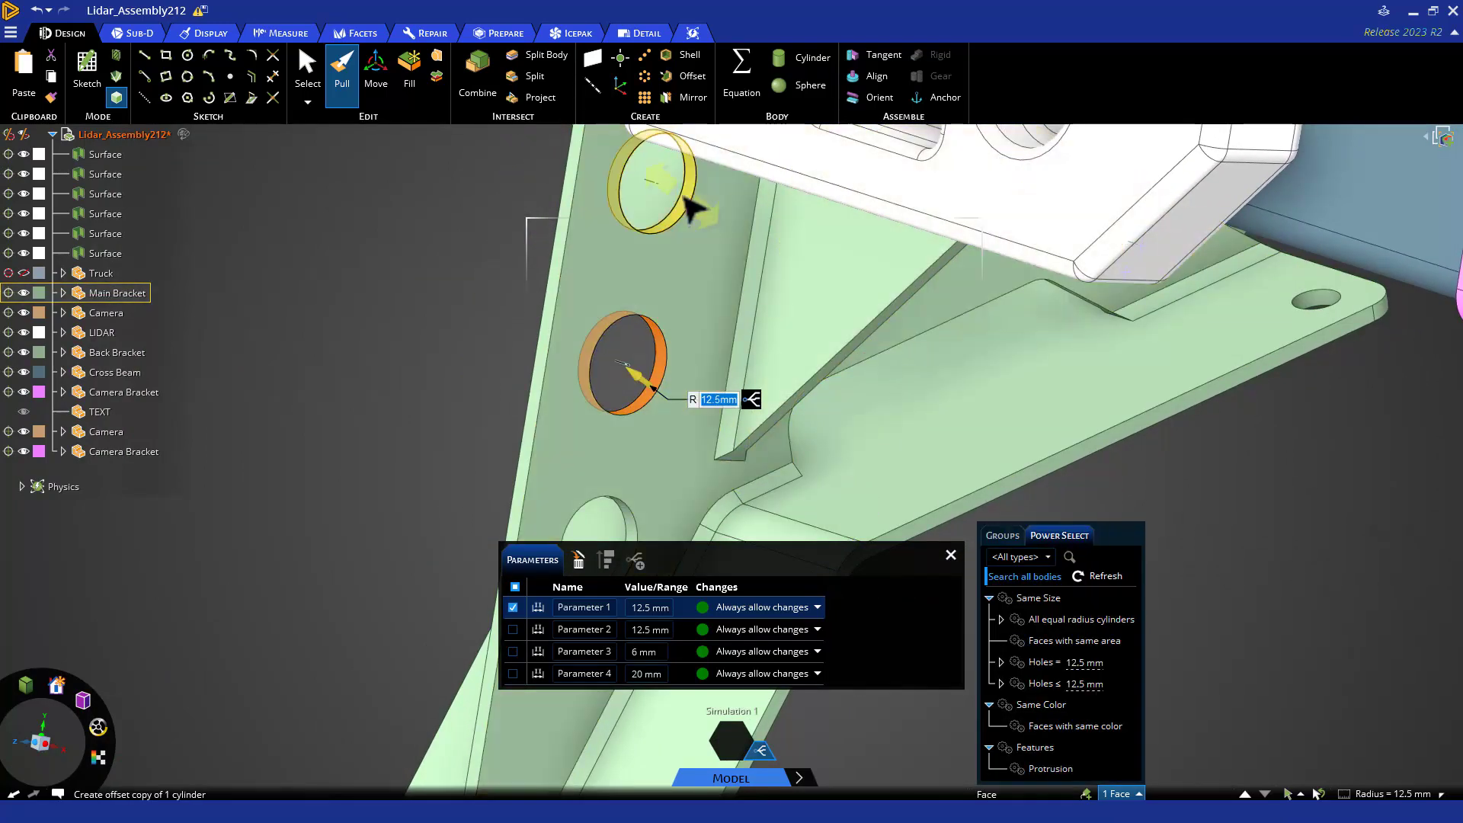
{"action": "left_click", "coordinate": [637, 532], "text": "ctrl"}
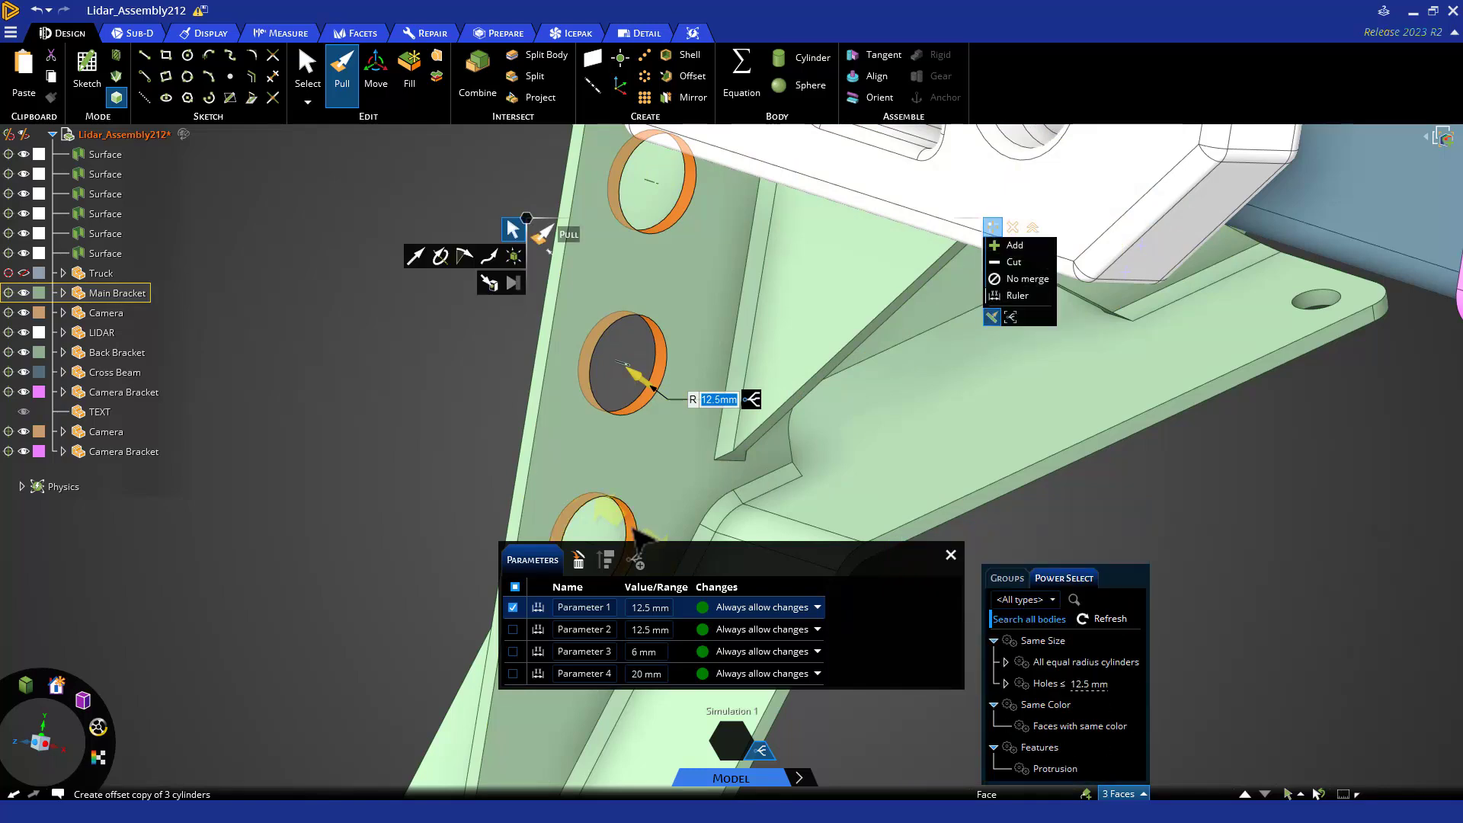
{"action": "left_click_drag", "start_coordinate": [490, 401], "coordinate": [656, 421]}
{"action": "key", "text": "Escape"}
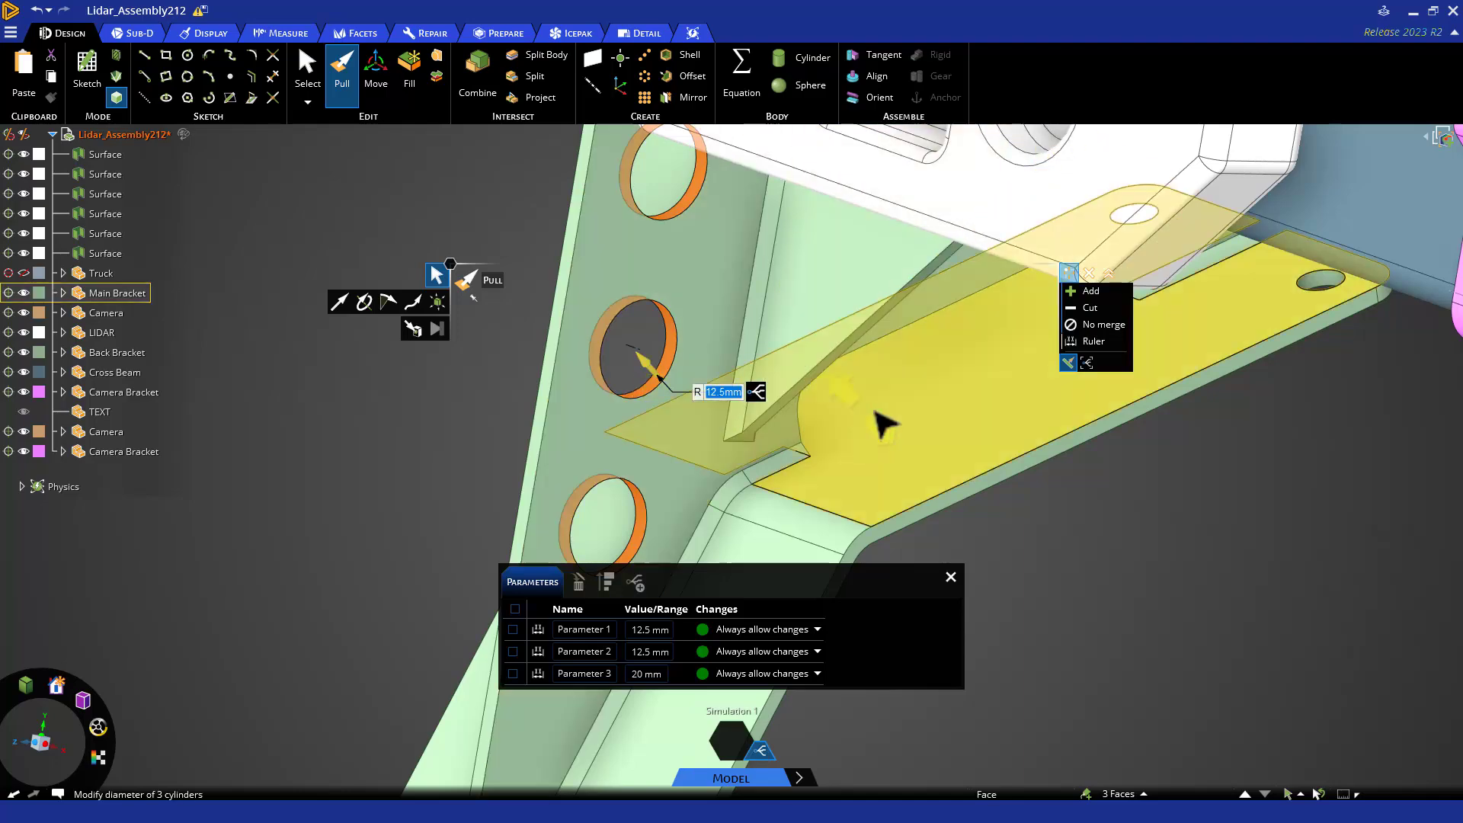
Step: Save the 20 mm minimum distance between the upper and lower hole edges as Parameter 4
{"action": "left_click", "coordinate": [1086, 366]}
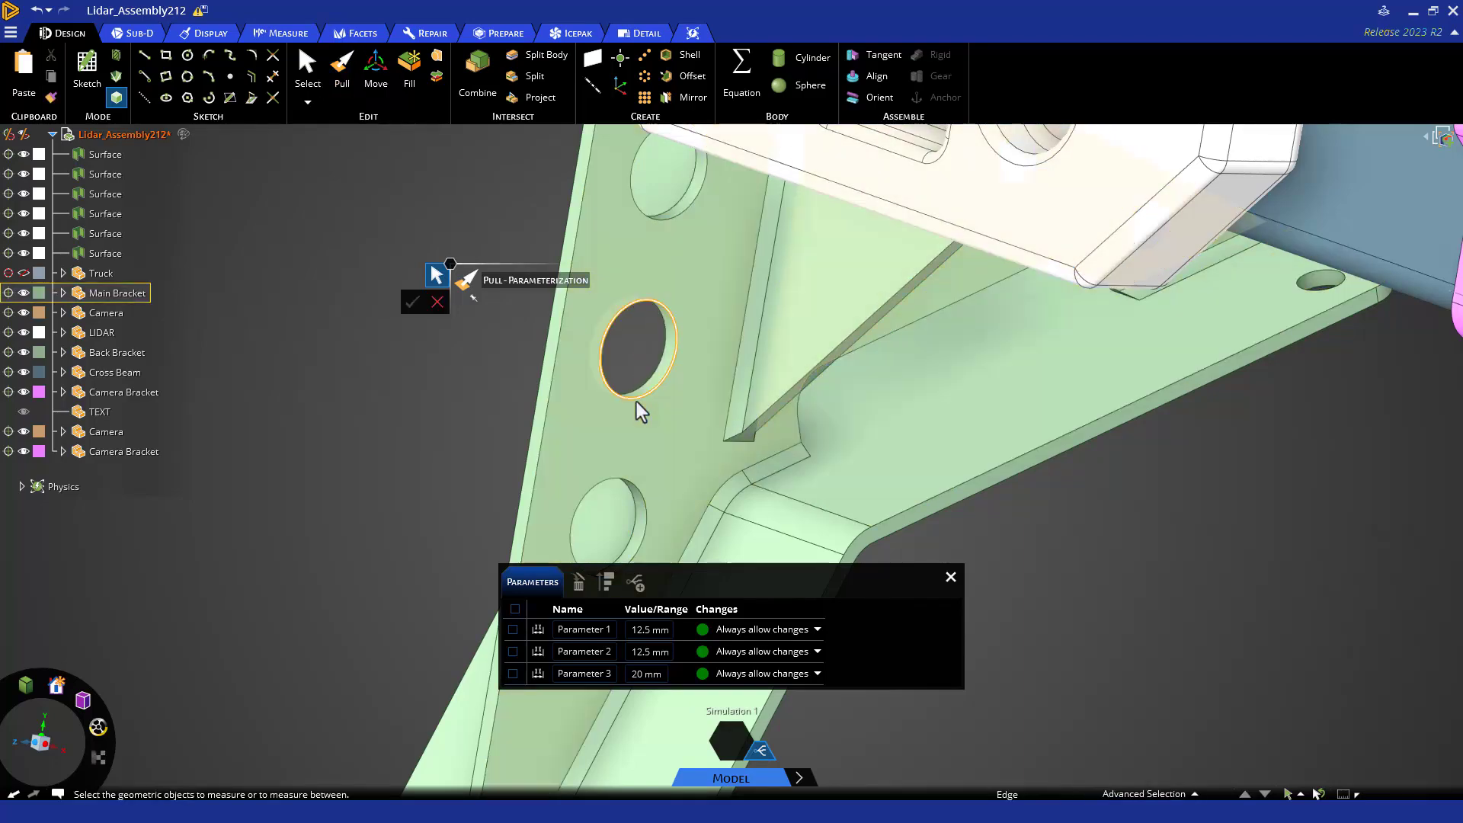
{"action": "left_click", "coordinate": [637, 402]}
{"action": "left_click", "coordinate": [625, 490], "text": "ctrl"}
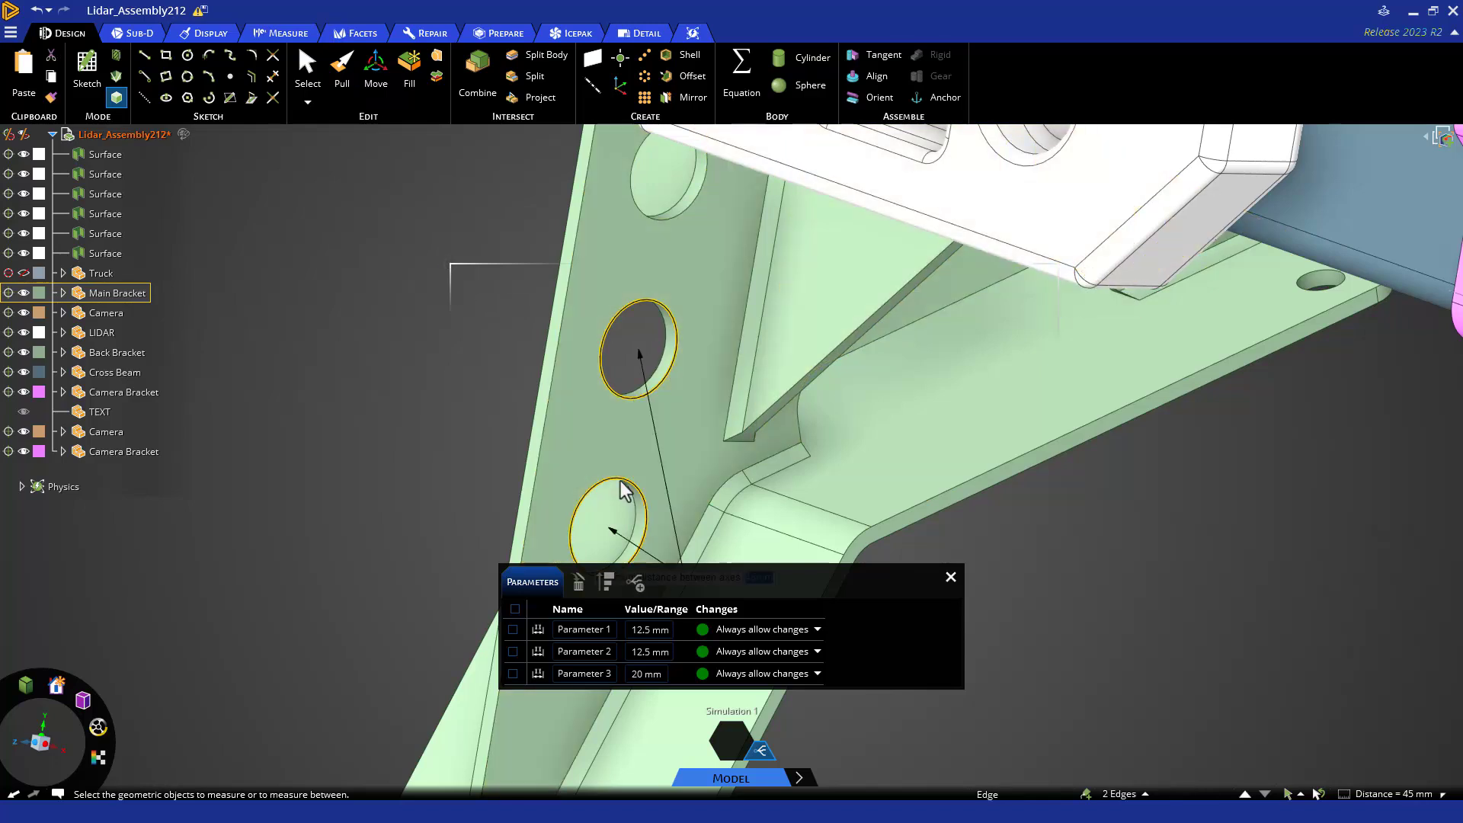
{"action": "middle_click_drag", "start_coordinate": [730, 488], "coordinate": [717, 421], "text": "shift"}
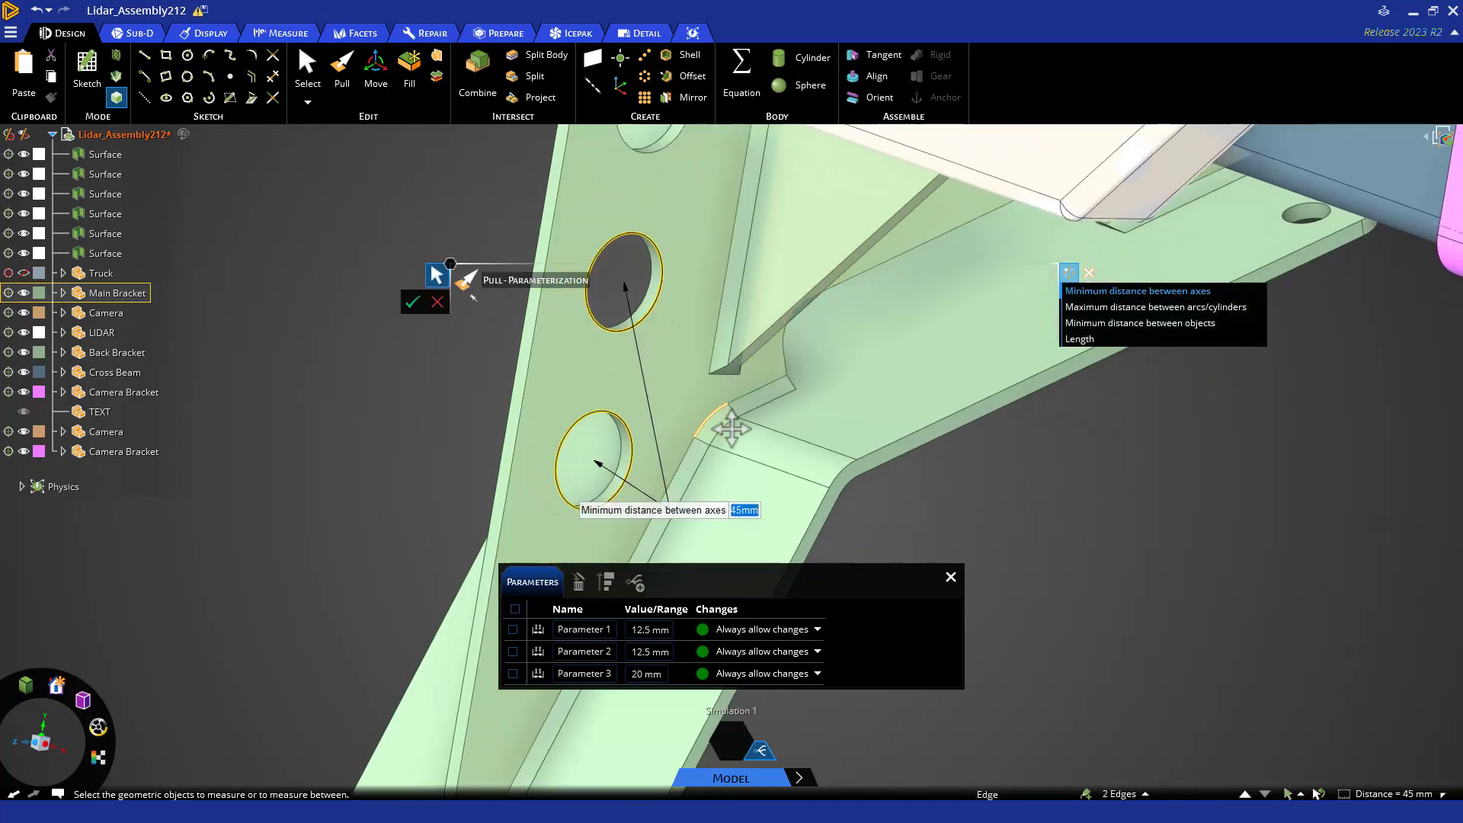
{"action": "left_click", "coordinate": [1094, 330]}
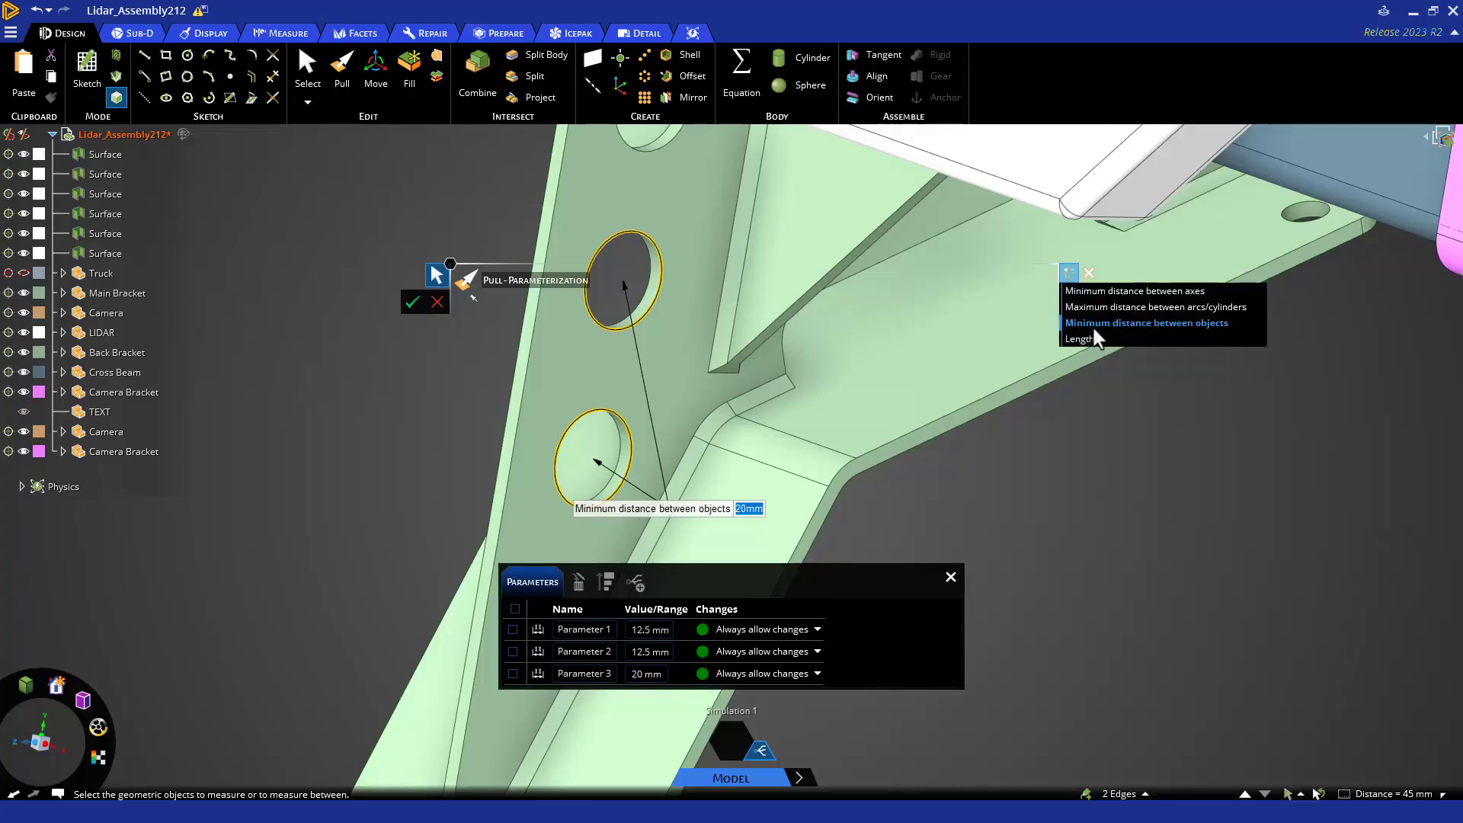
{"action": "left_click", "coordinate": [411, 305]}
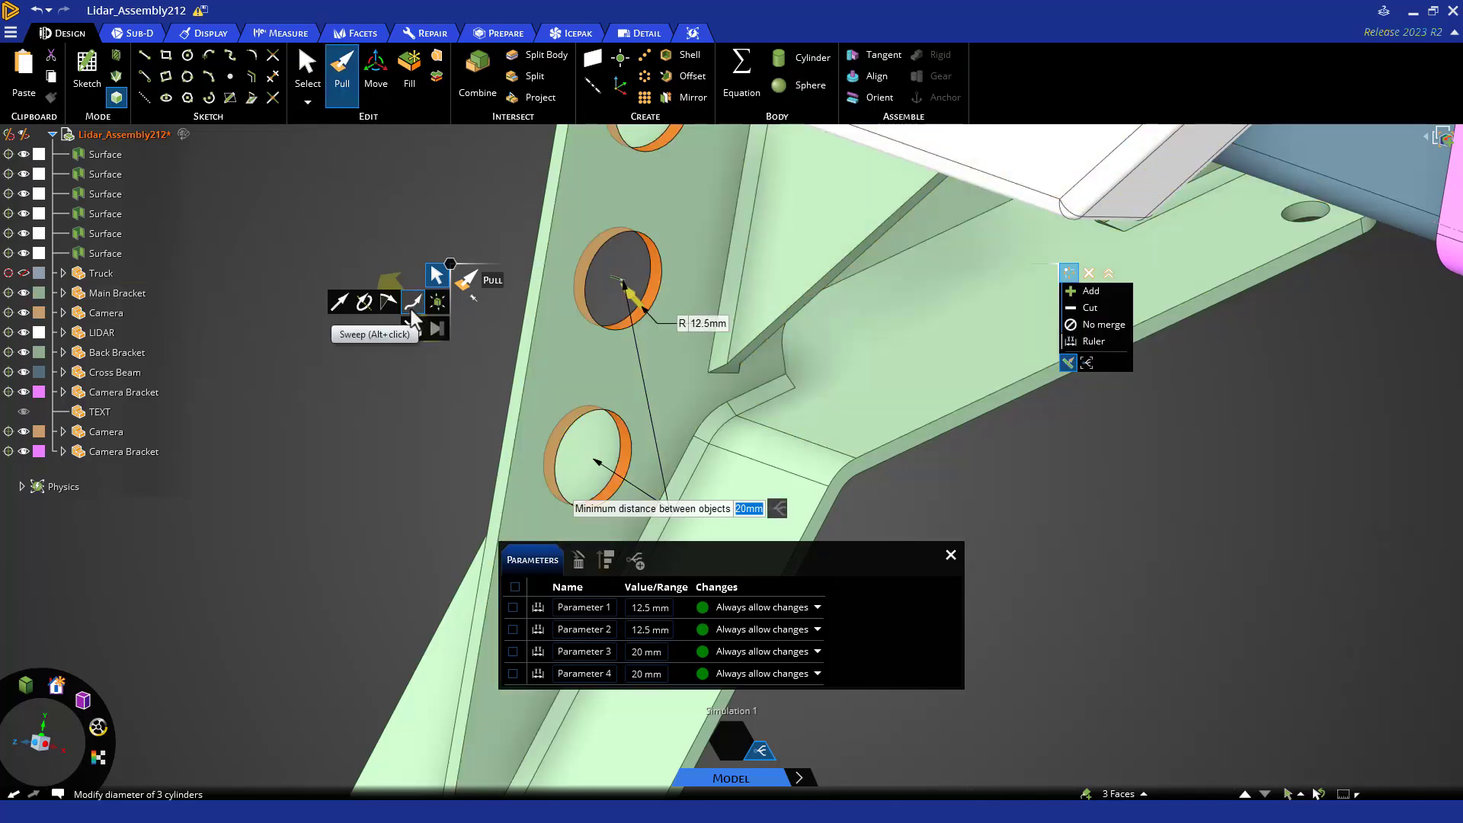
Step: Sketch a line on the bracket face between the upper and lower holes
{"action": "left_click", "coordinate": [602, 364]}
{"action": "key", "text": "k"}
{"action": "left_click", "coordinate": [616, 331]}
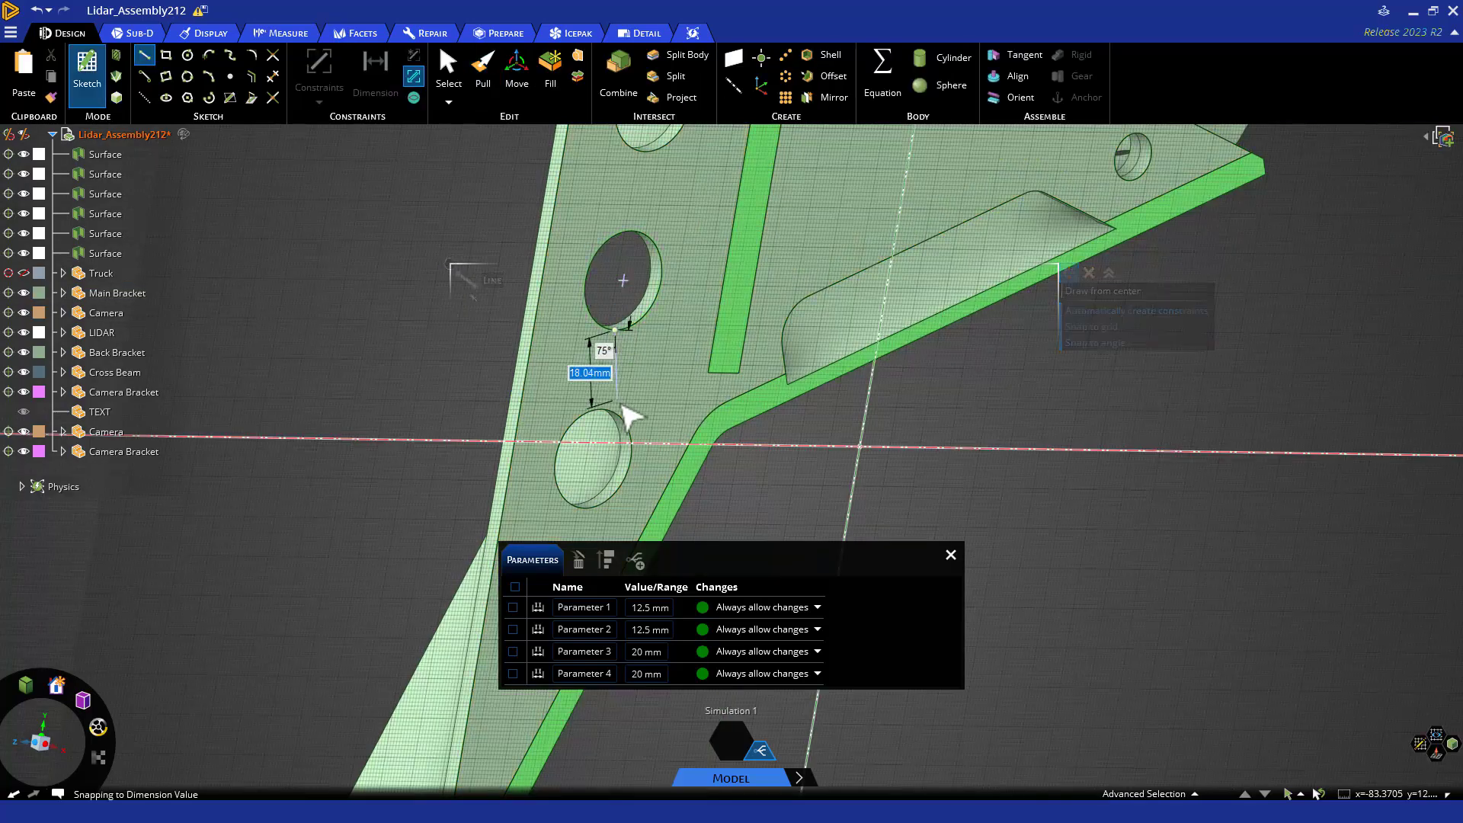
{"action": "left_click", "coordinate": [602, 410]}
{"action": "key", "text": "p"}
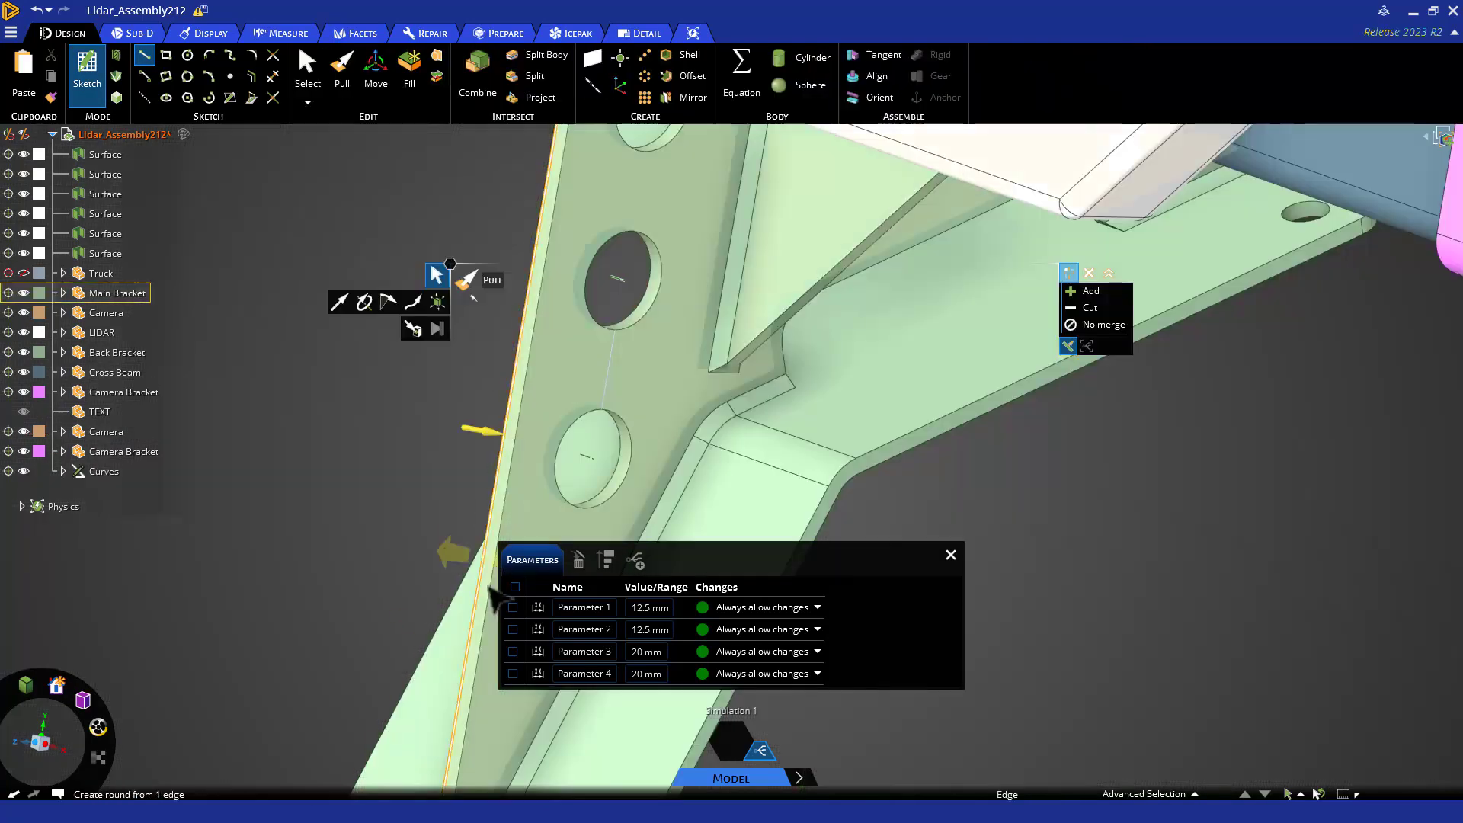
Step: Set Parameter 4 to 5 mm and confirm the holes now measure 20 mm radius
{"action": "double_click", "coordinate": [647, 673]}
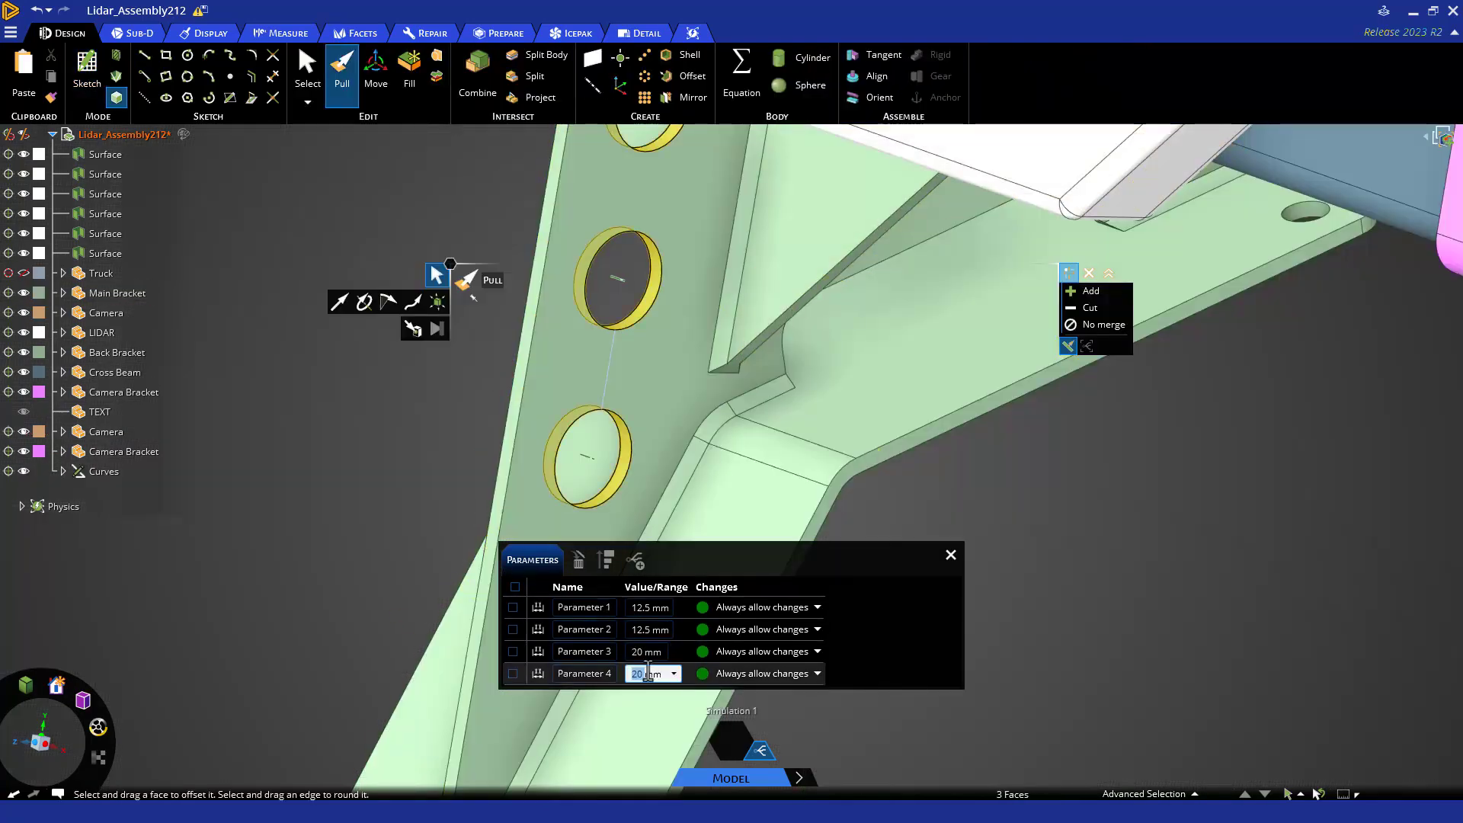
{"action": "type", "text": "5"}
{"action": "key", "text": "Return"}
{"action": "key", "text": "s"}
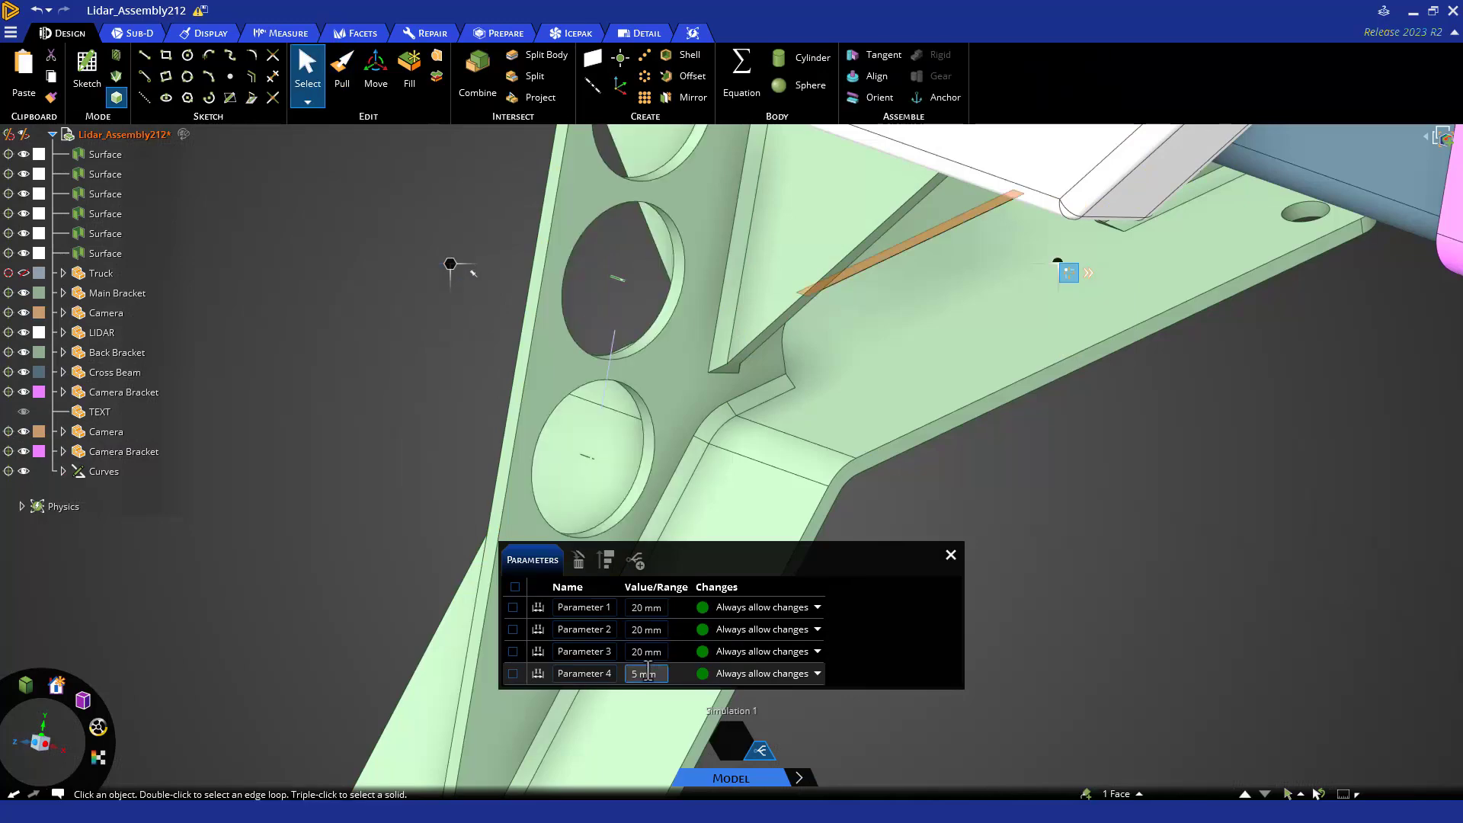
{"action": "left_click", "coordinate": [547, 392]}
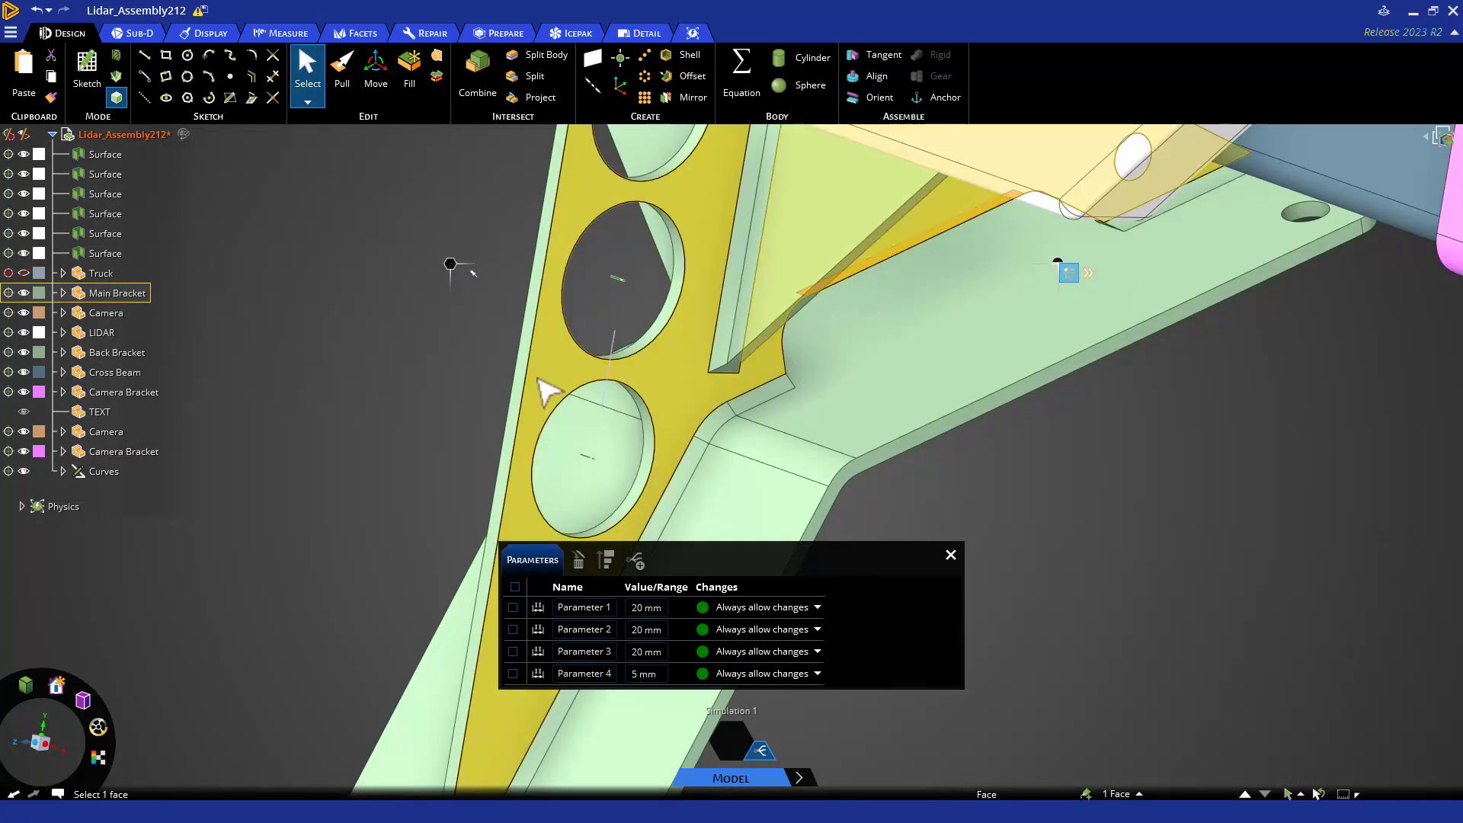
{"action": "left_click", "coordinate": [510, 468]}
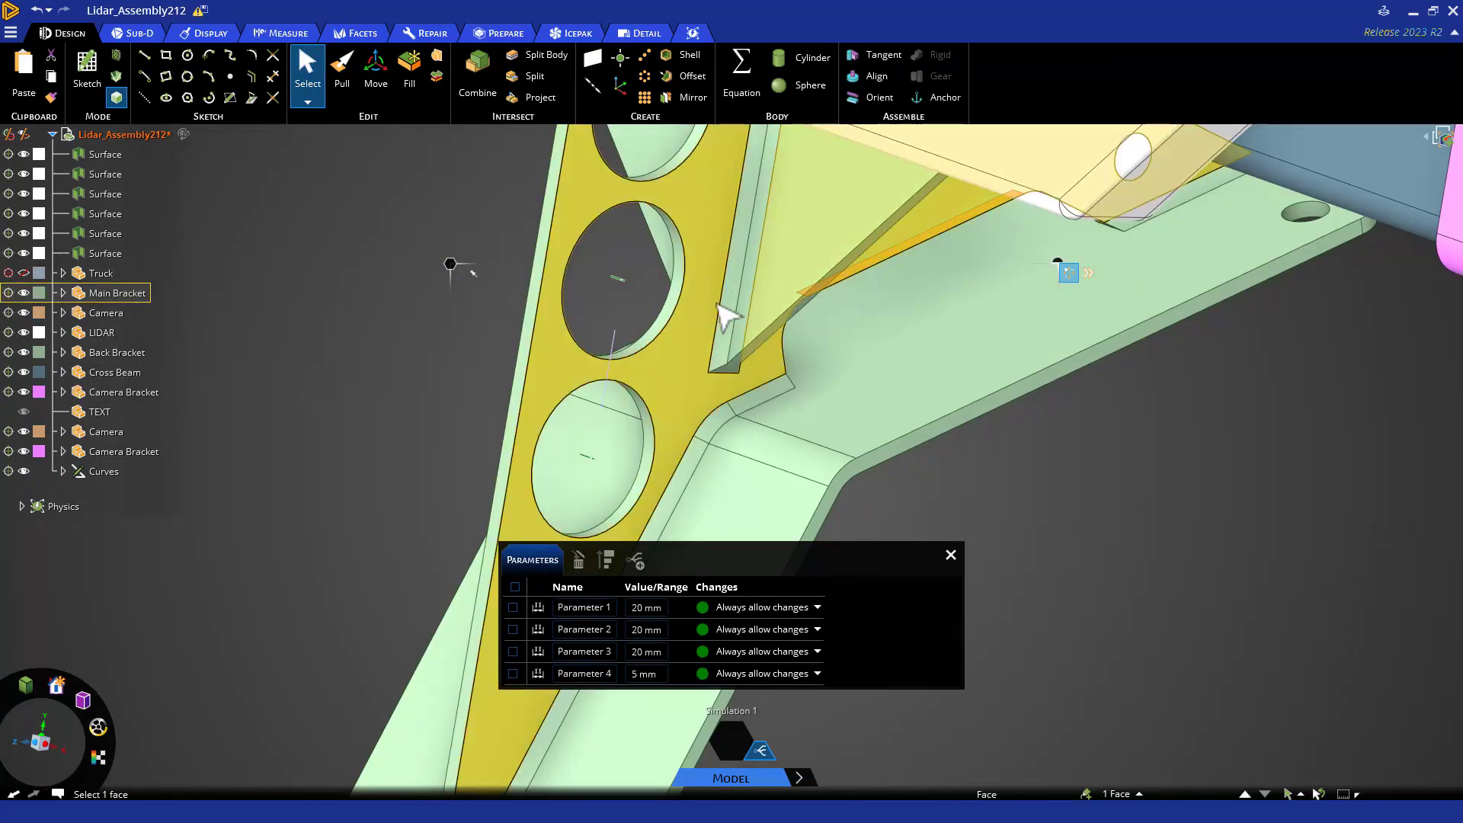
{"action": "left_click", "coordinate": [722, 339]}
{"action": "left_click", "coordinate": [653, 457]}
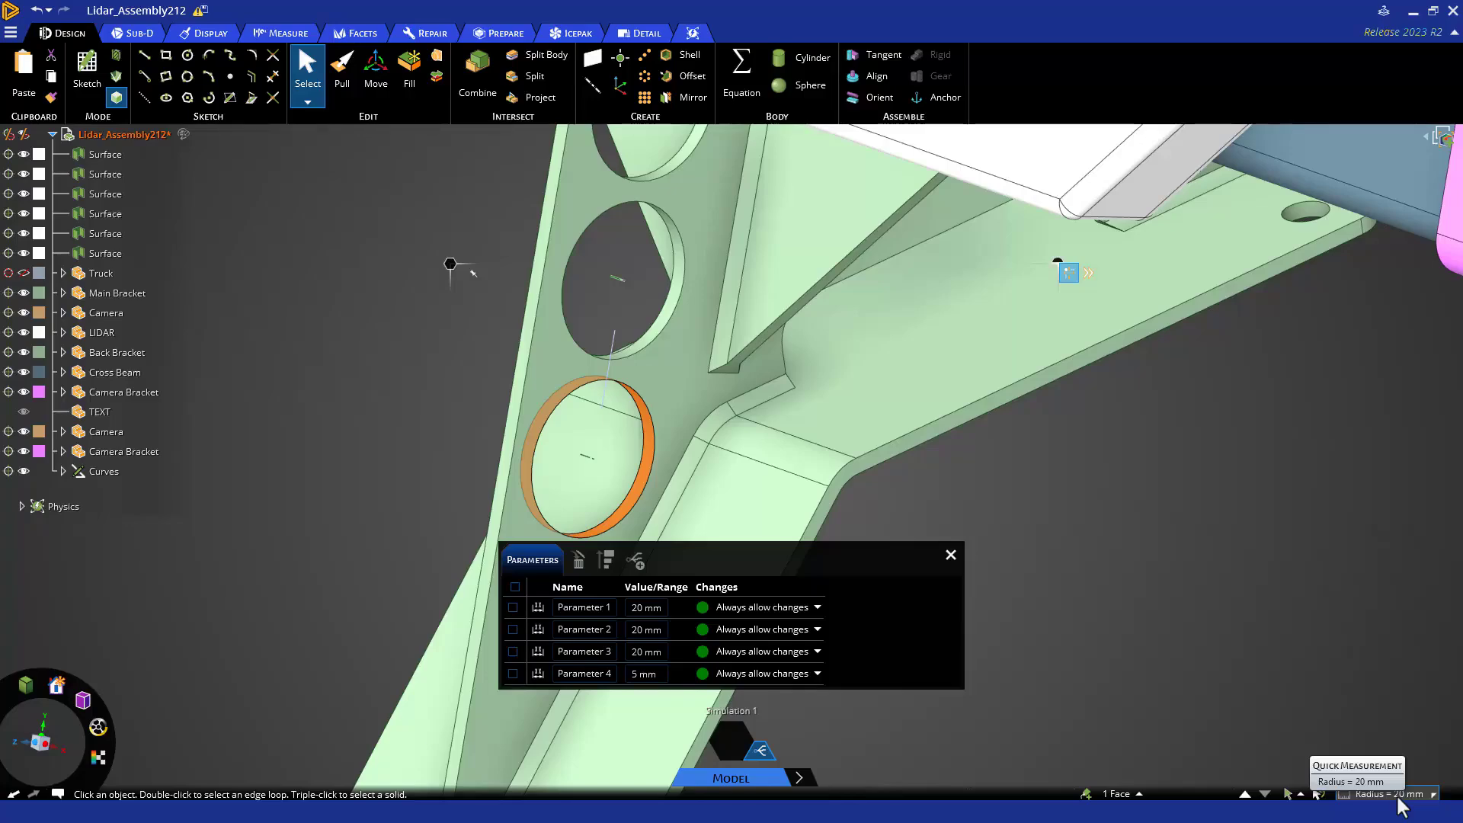
Step: Rotate the bracket's top face by 18 degrees with the Move tool
{"action": "left_click", "coordinate": [950, 555]}
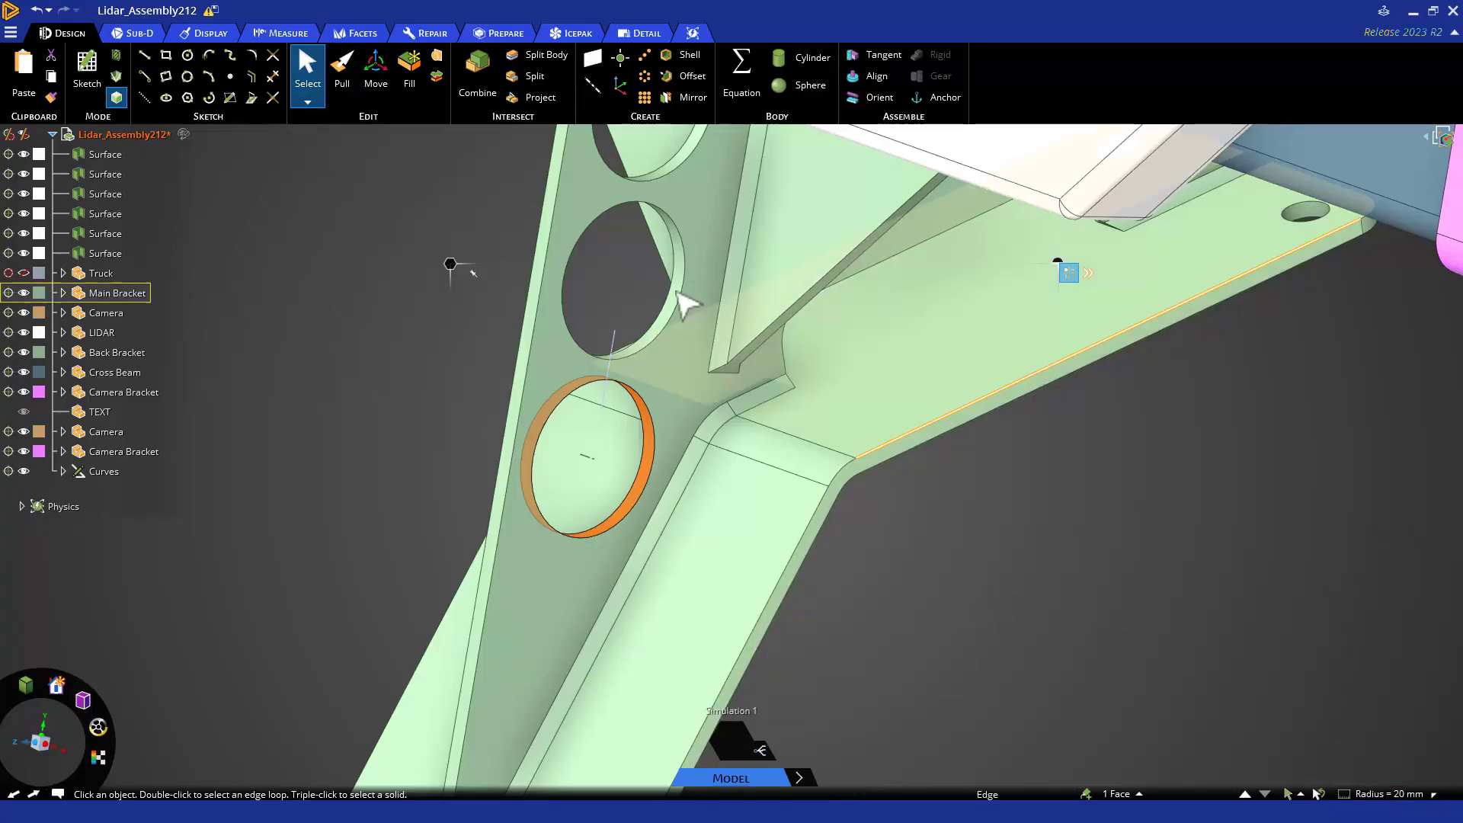
{"action": "left_click", "coordinate": [378, 84]}
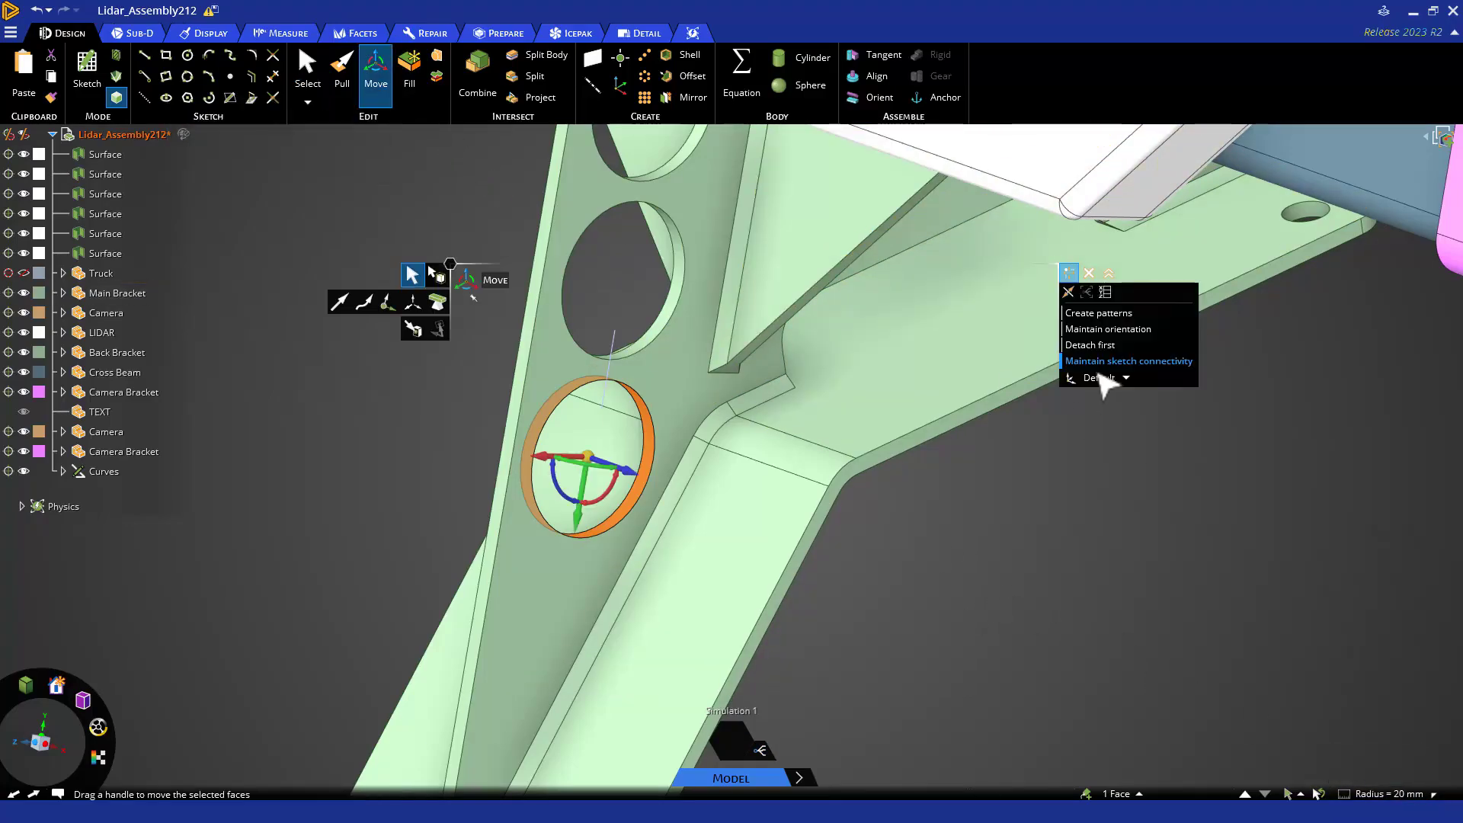
{"action": "left_click", "coordinate": [884, 251]}
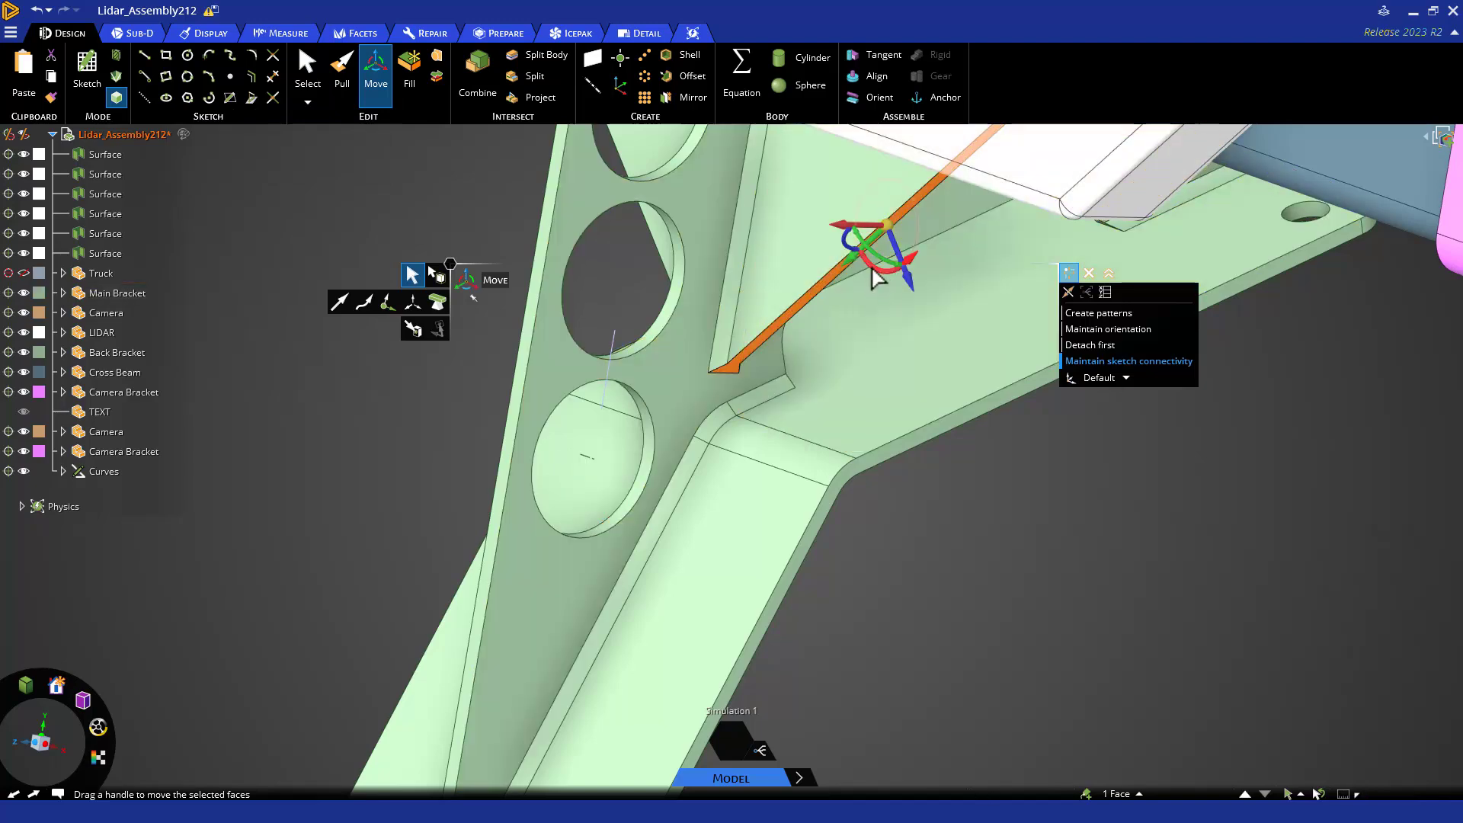
{"action": "left_click_drag", "start_coordinate": [874, 270], "coordinate": [899, 573]}
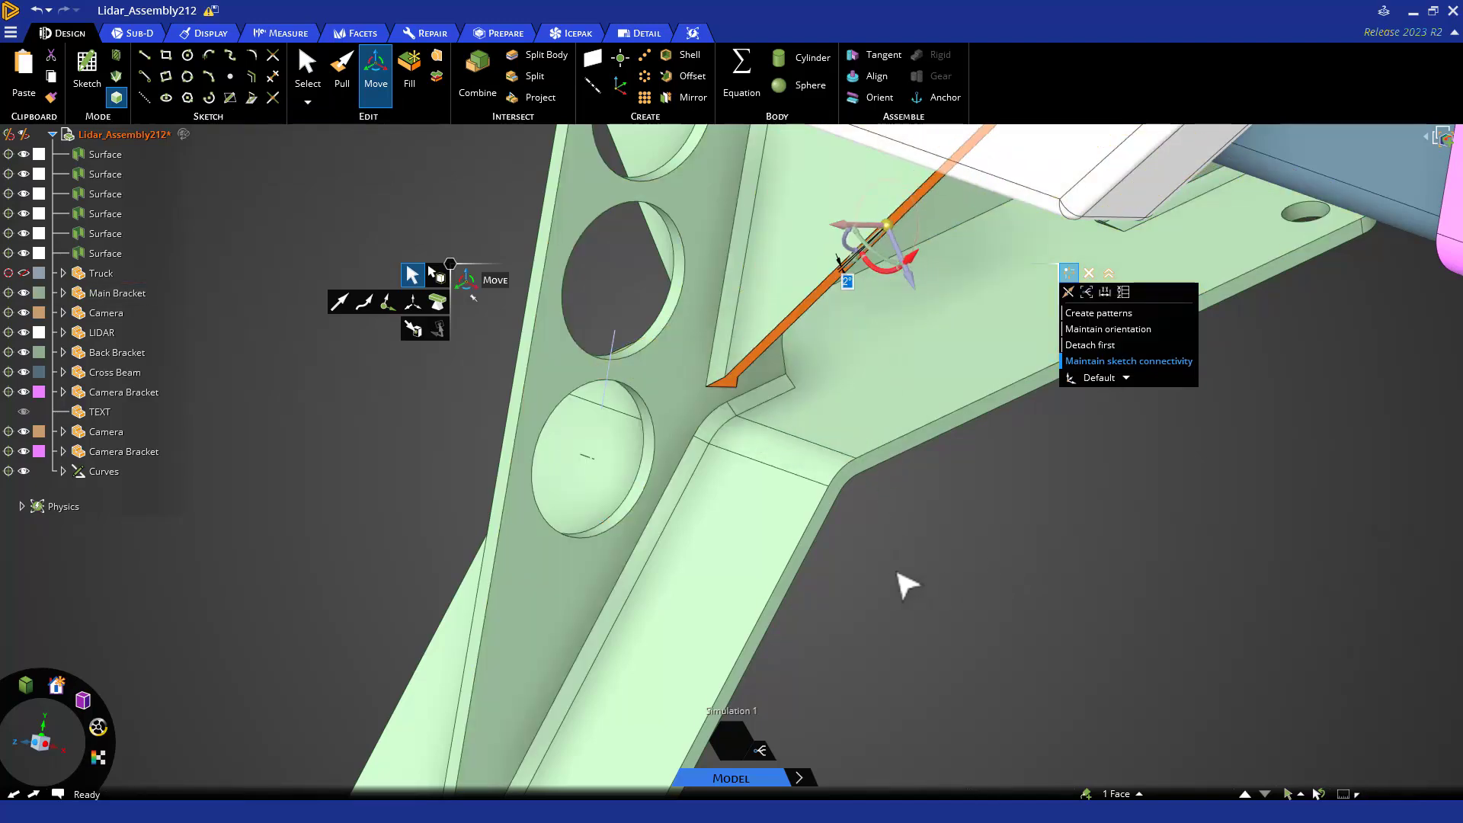
{"action": "scroll", "coordinate": [1078, 627], "scroll_direction": "down", "scroll_amount": 5}
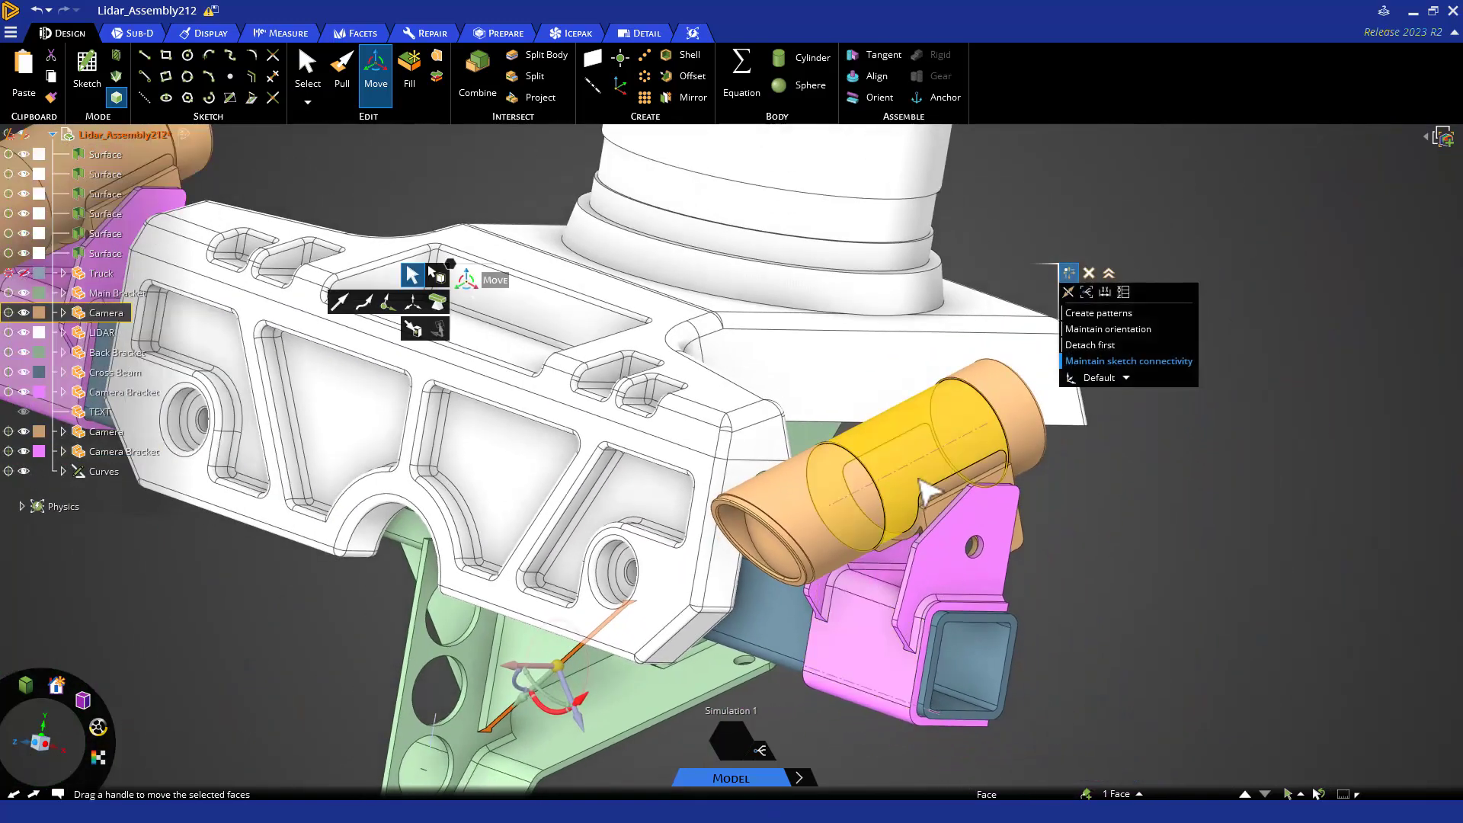
Step: Spin the lower camera body about its own axis
{"action": "triple_click", "coordinate": [876, 482]}
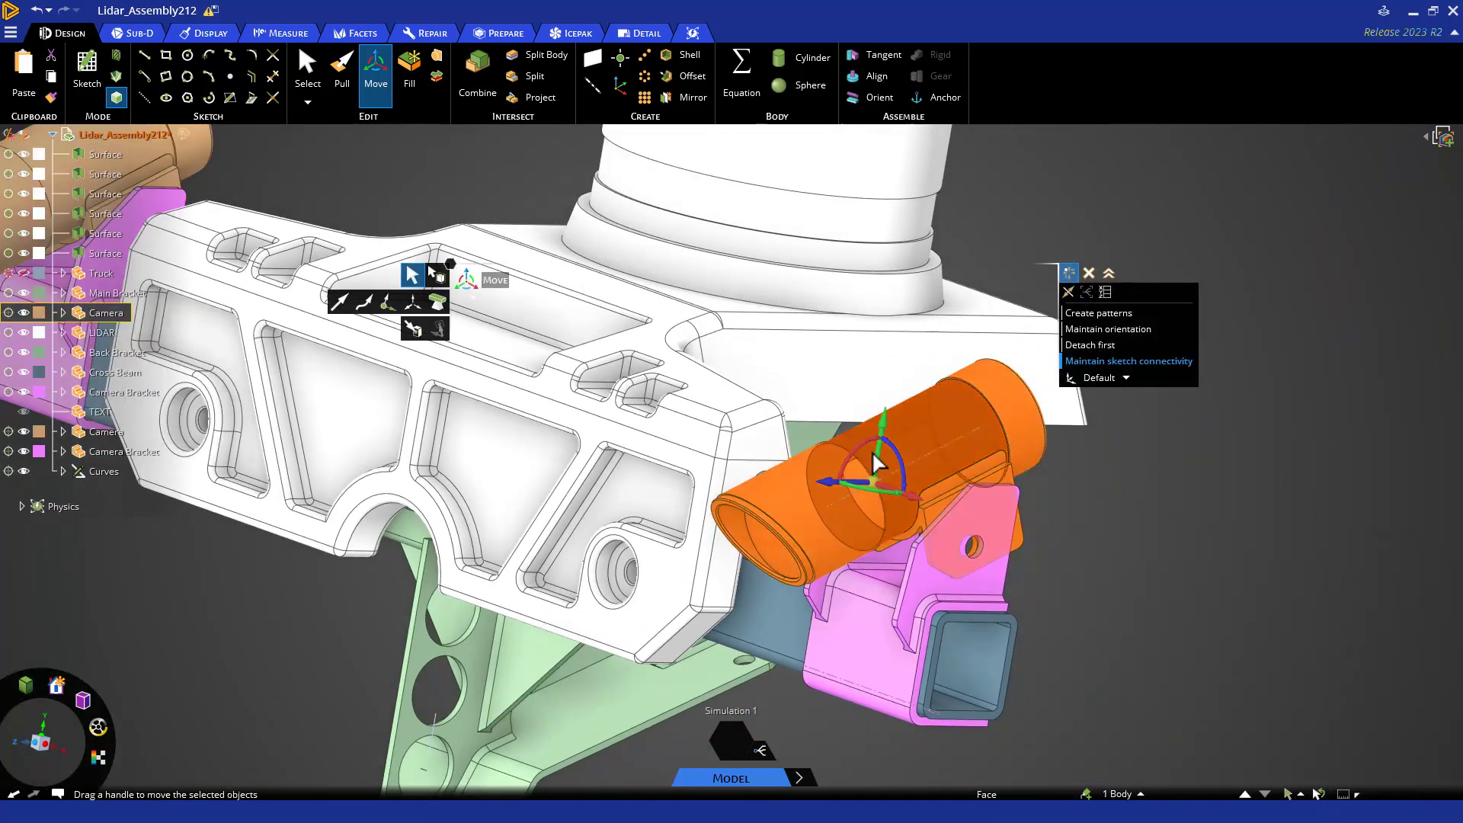
{"action": "middle_click_drag", "start_coordinate": [1113, 523], "coordinate": [1277, 551], "text": "shift"}
{"action": "mouse_move", "coordinate": [1277, 552]}
{"action": "left_mouse_down"}
{"action": "mouse_move", "coordinate": [1238, 449]}
{"action": "mouse_move", "coordinate": [1261, 587]}
{"action": "mouse_move", "coordinate": [1236, 499]}
{"action": "mouse_move", "coordinate": [1256, 562]}
{"action": "left_mouse_up"}
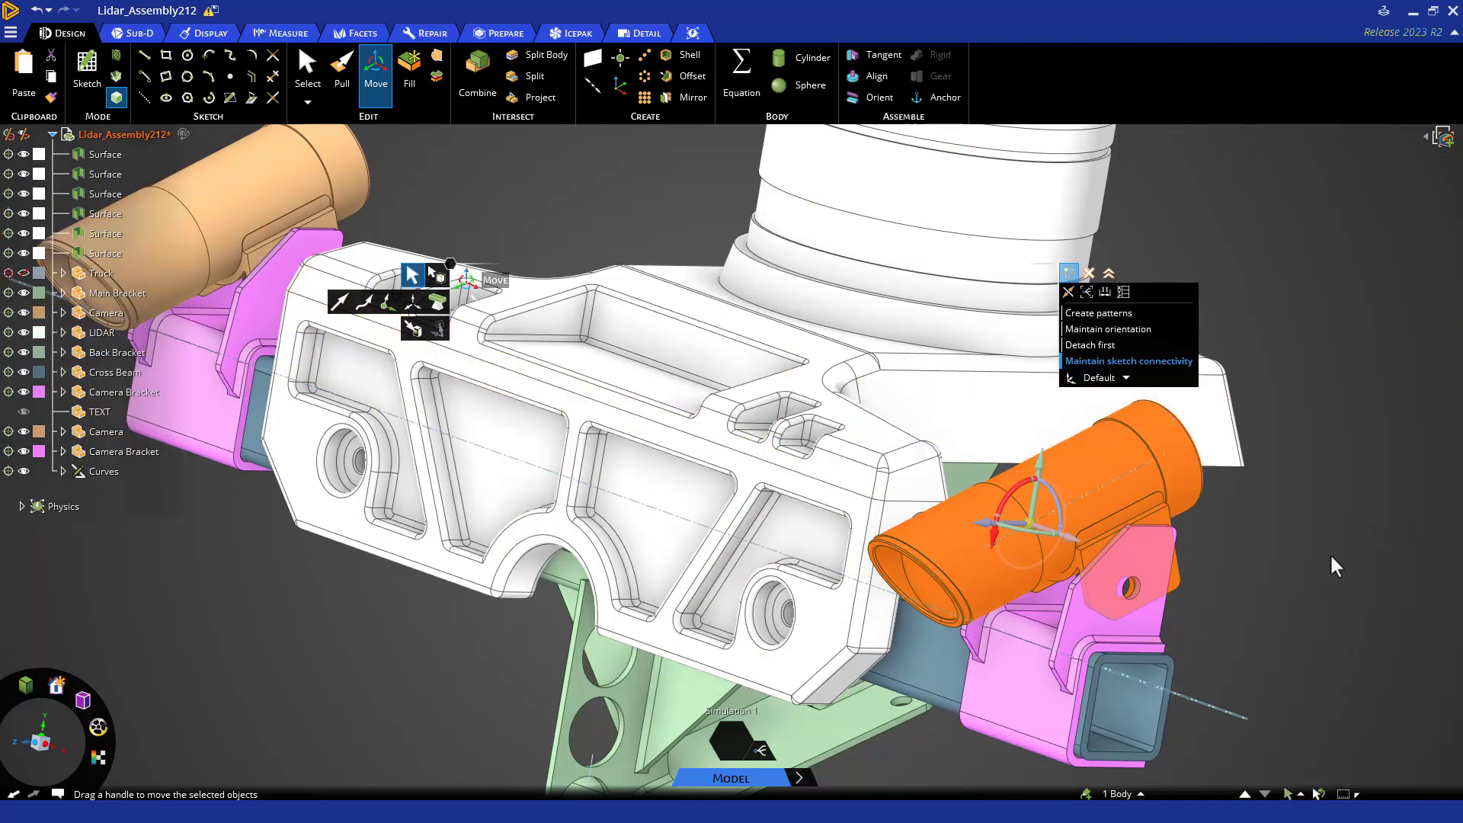
{"action": "middle_click_drag", "start_coordinate": [1335, 565], "coordinate": [1228, 641]}
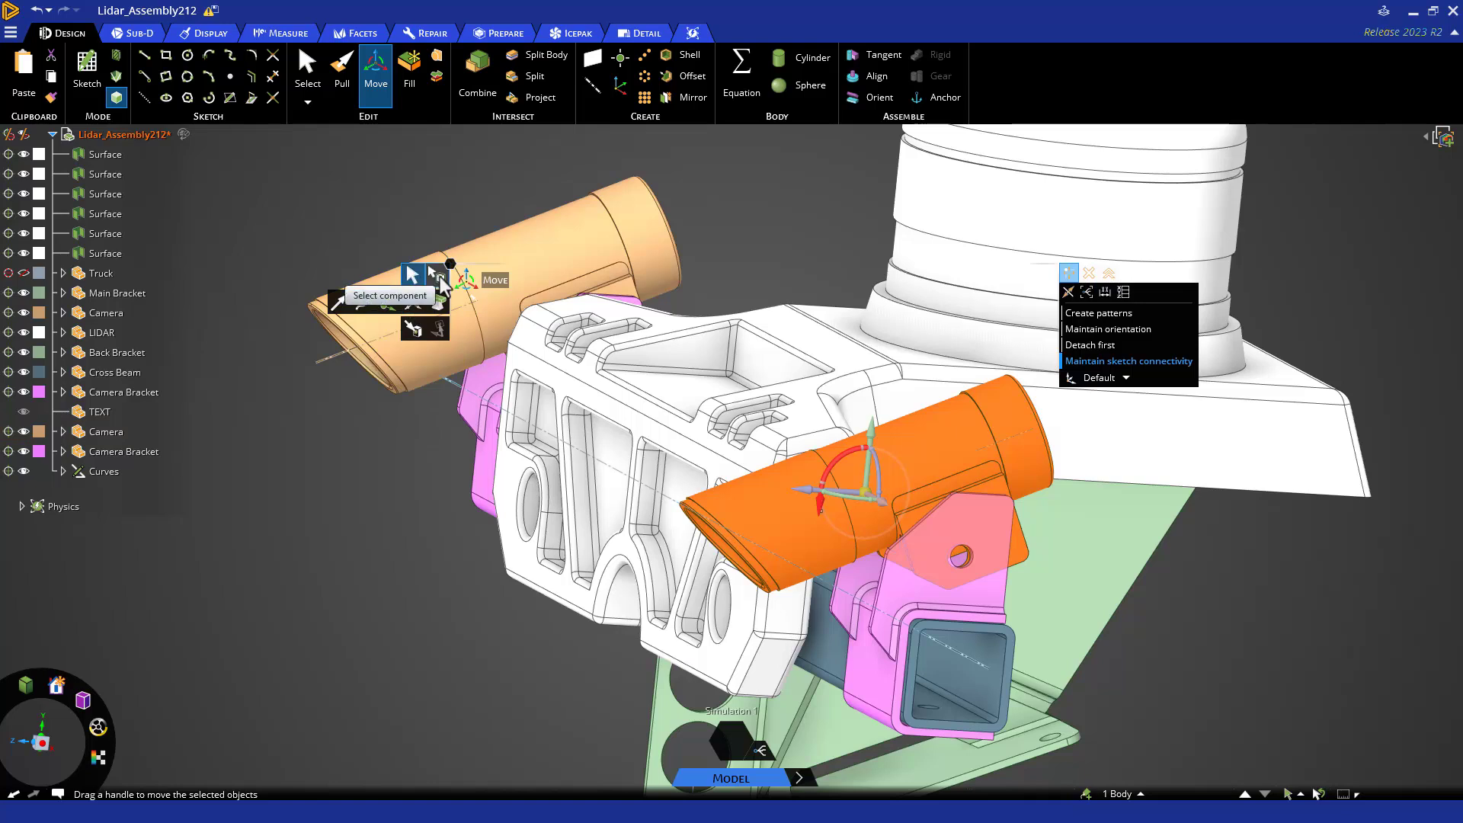
Step: Rotate the whole lower camera component, then move the pivot onto the bracket hole and swing it
{"action": "left_click", "coordinate": [437, 276]}
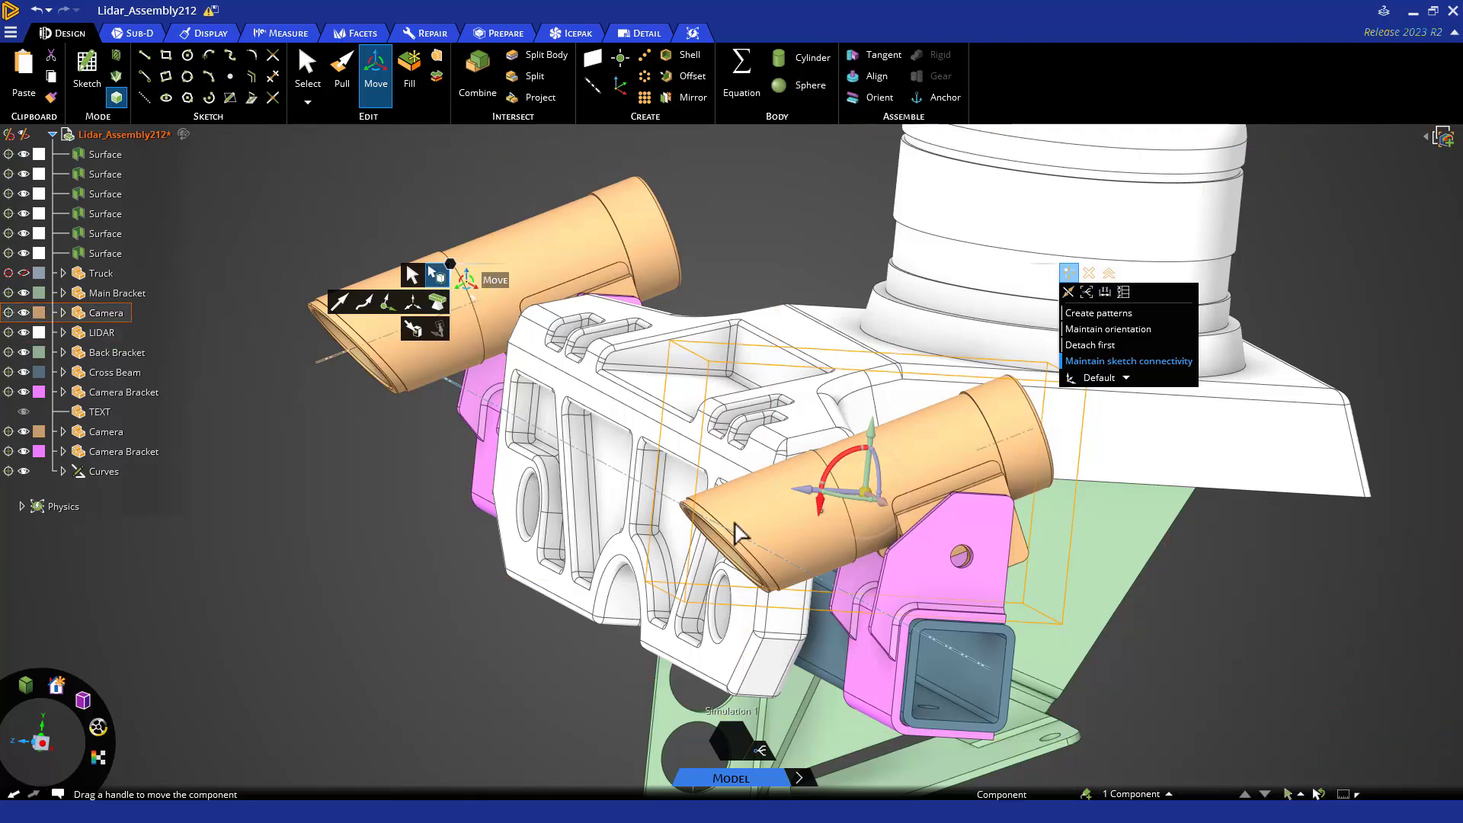
{"action": "left_click_drag", "start_coordinate": [846, 469], "coordinate": [861, 398]}
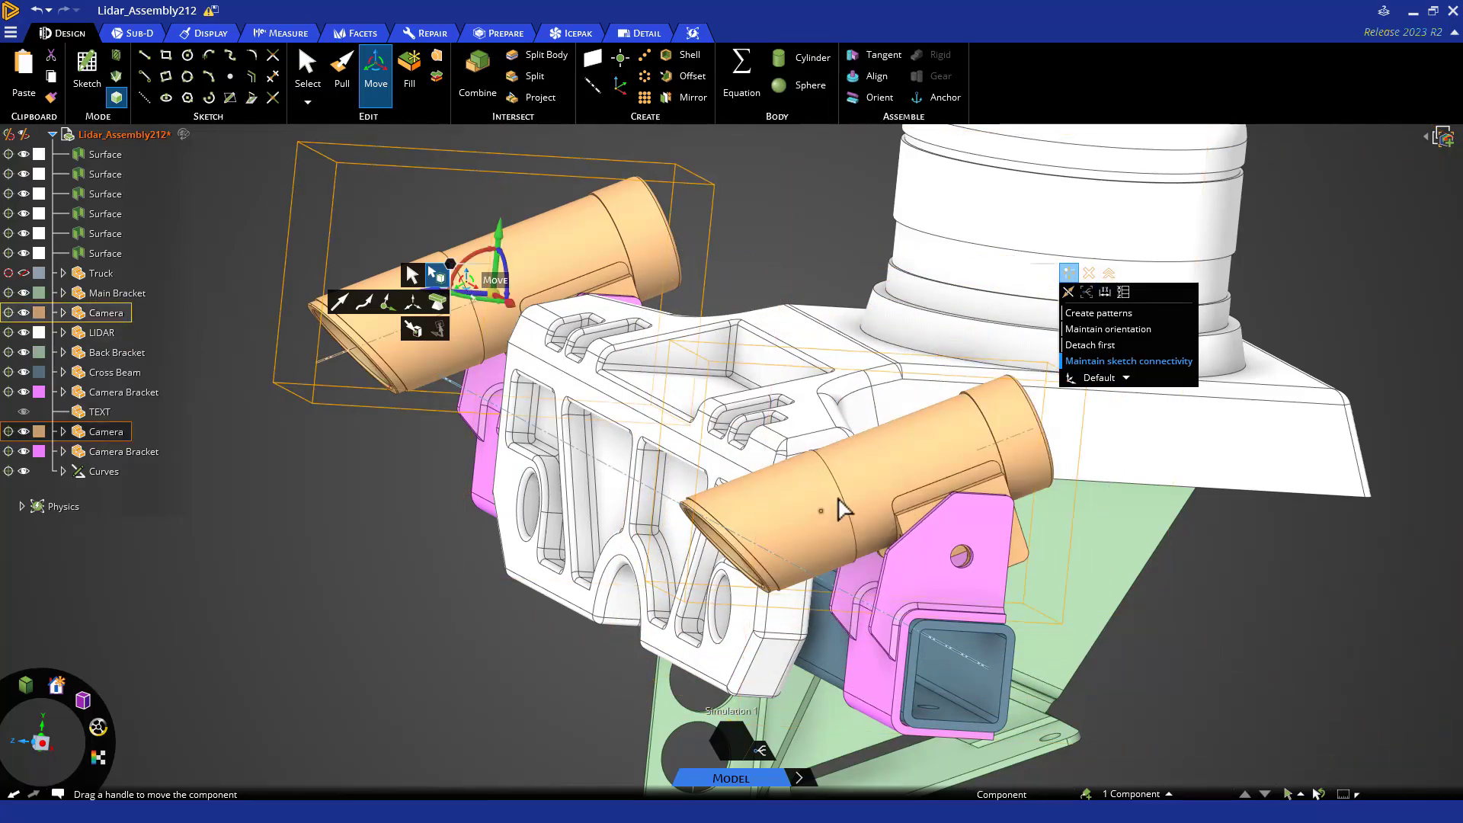
{"action": "left_click_drag", "start_coordinate": [829, 474], "coordinate": [477, 416]}
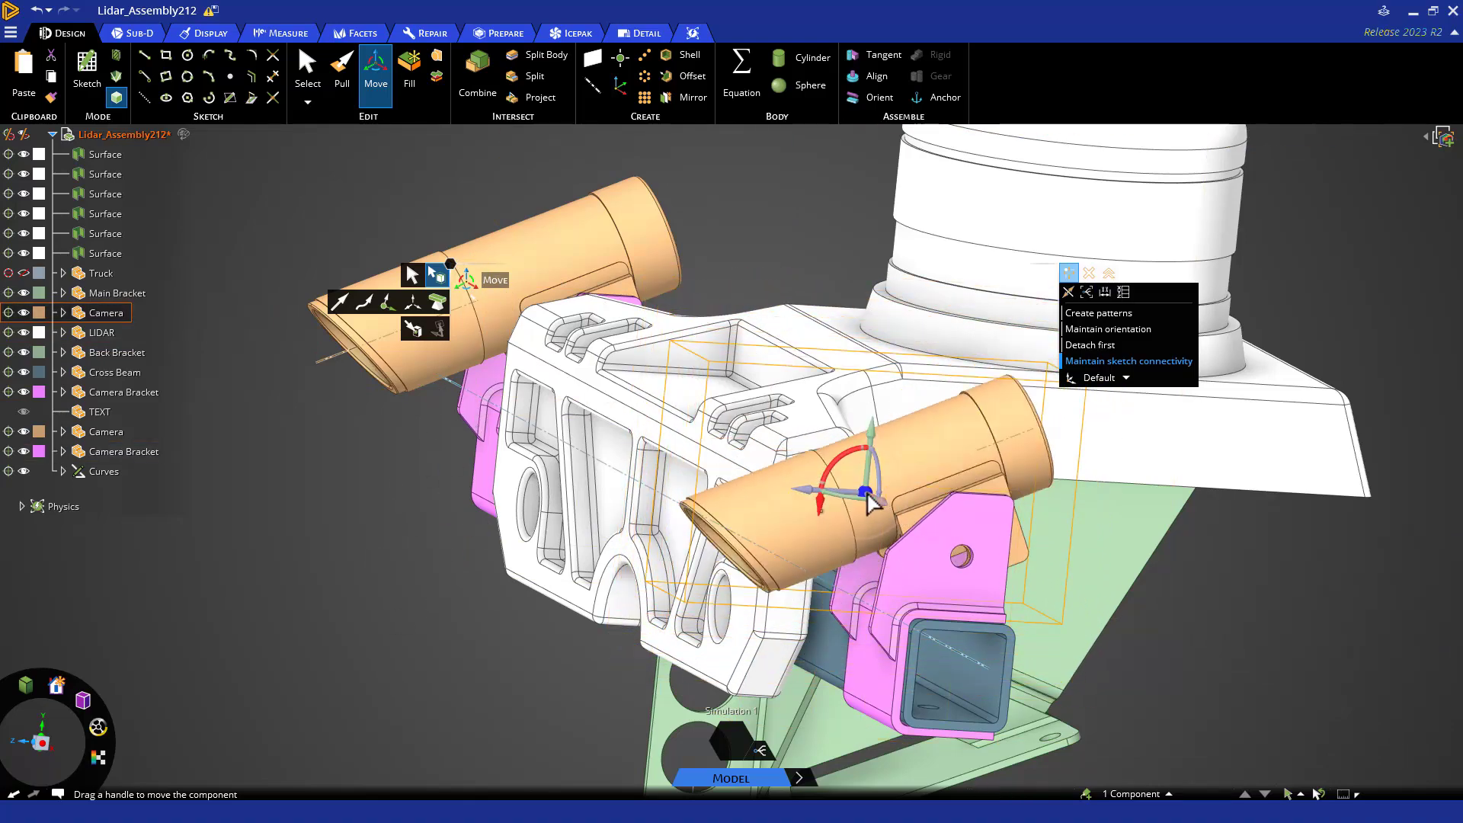
{"action": "left_click_drag", "start_coordinate": [866, 493], "coordinate": [962, 555]}
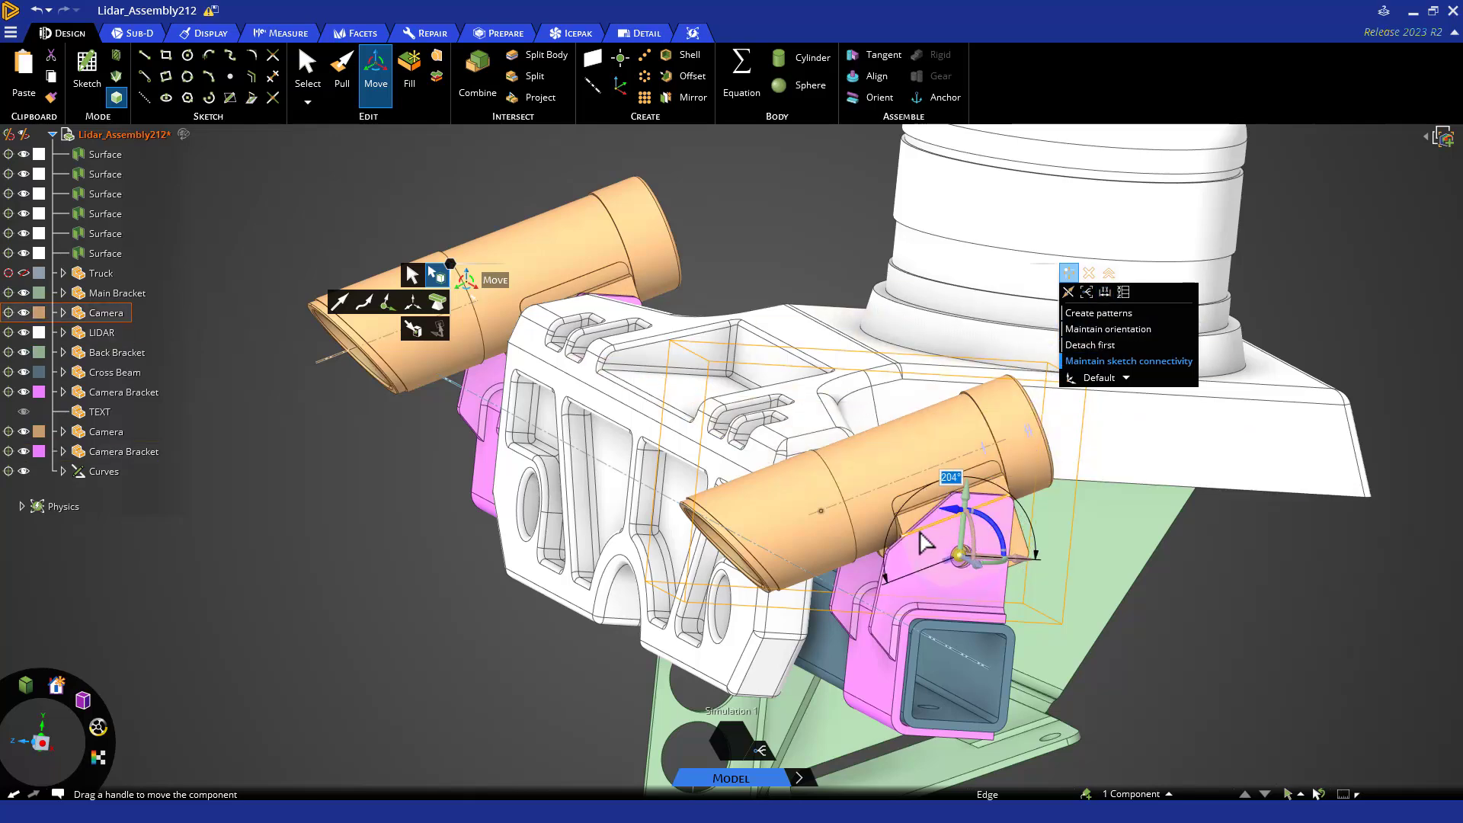
{"action": "mouse_move", "coordinate": [903, 526]}
{"action": "left_mouse_down"}
{"action": "mouse_move", "coordinate": [903, 541]}
{"action": "mouse_move", "coordinate": [1012, 507]}
{"action": "left_mouse_up"}
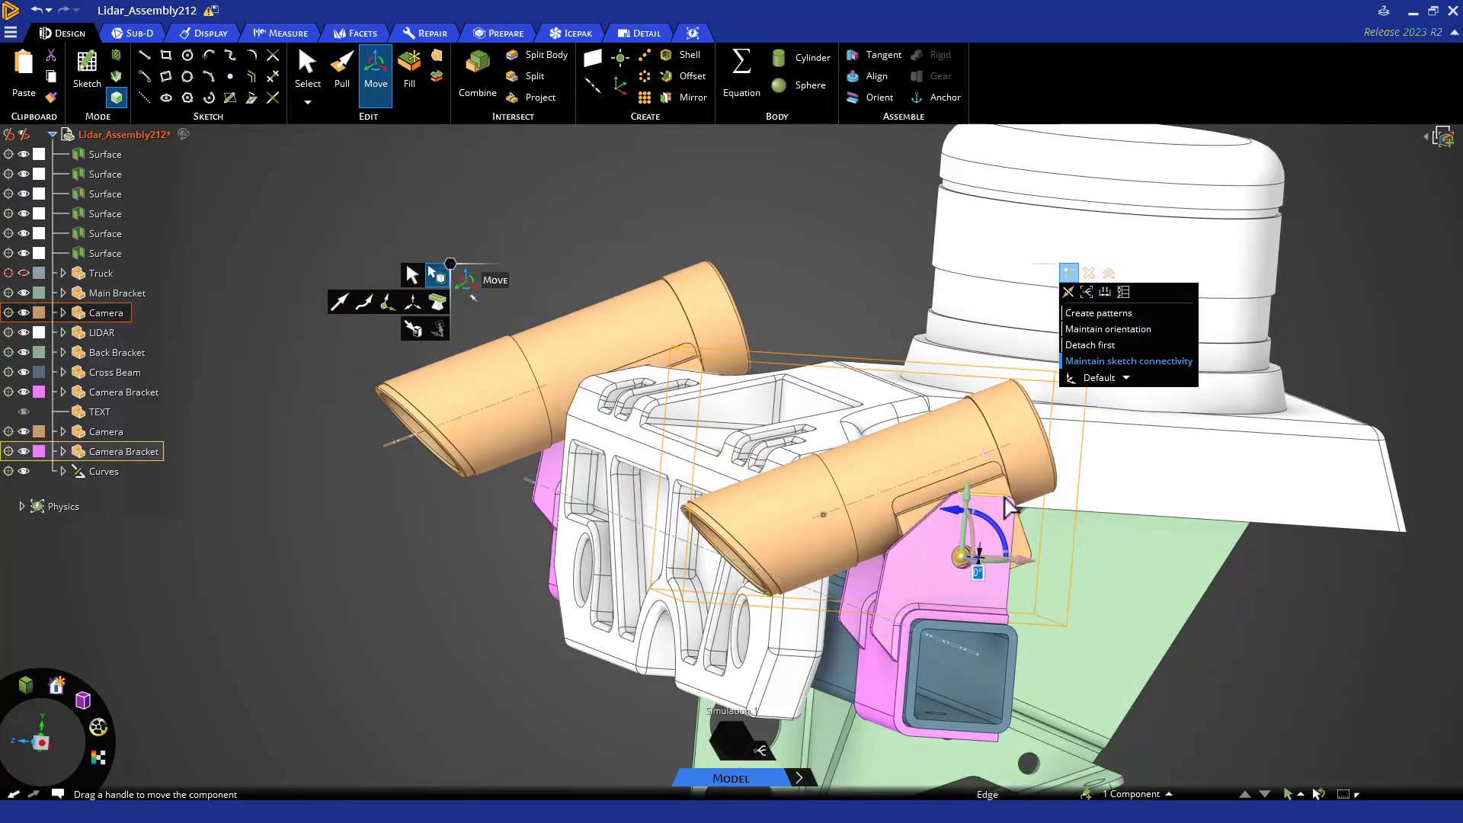
Step: Create Parameter 5 as the 159° angle between the camera and bracket edges
{"action": "left_click", "coordinate": [1092, 296]}
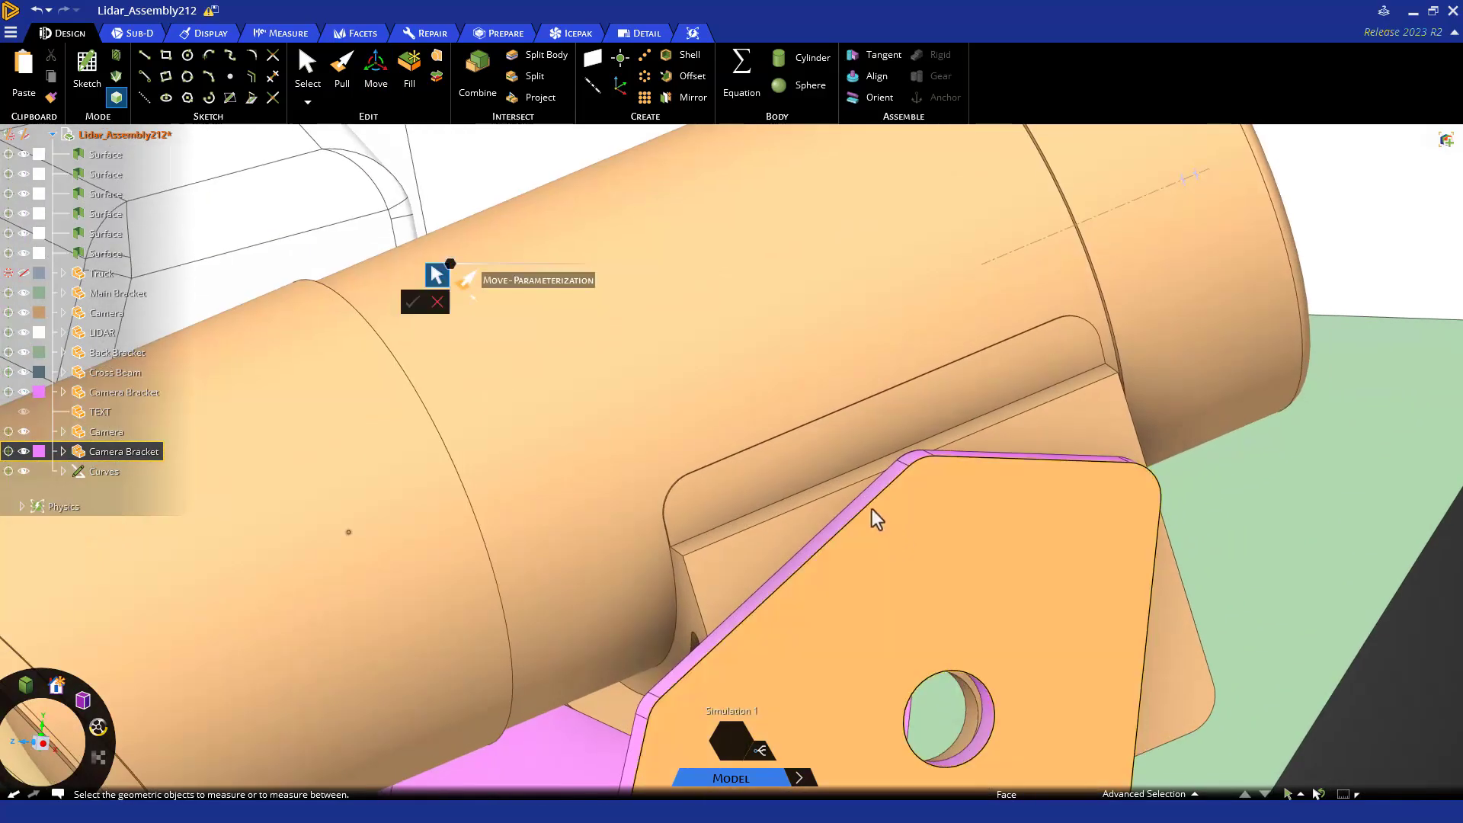
{"action": "left_click", "coordinate": [868, 509]}
{"action": "left_click", "coordinate": [829, 497], "text": "ctrl"}
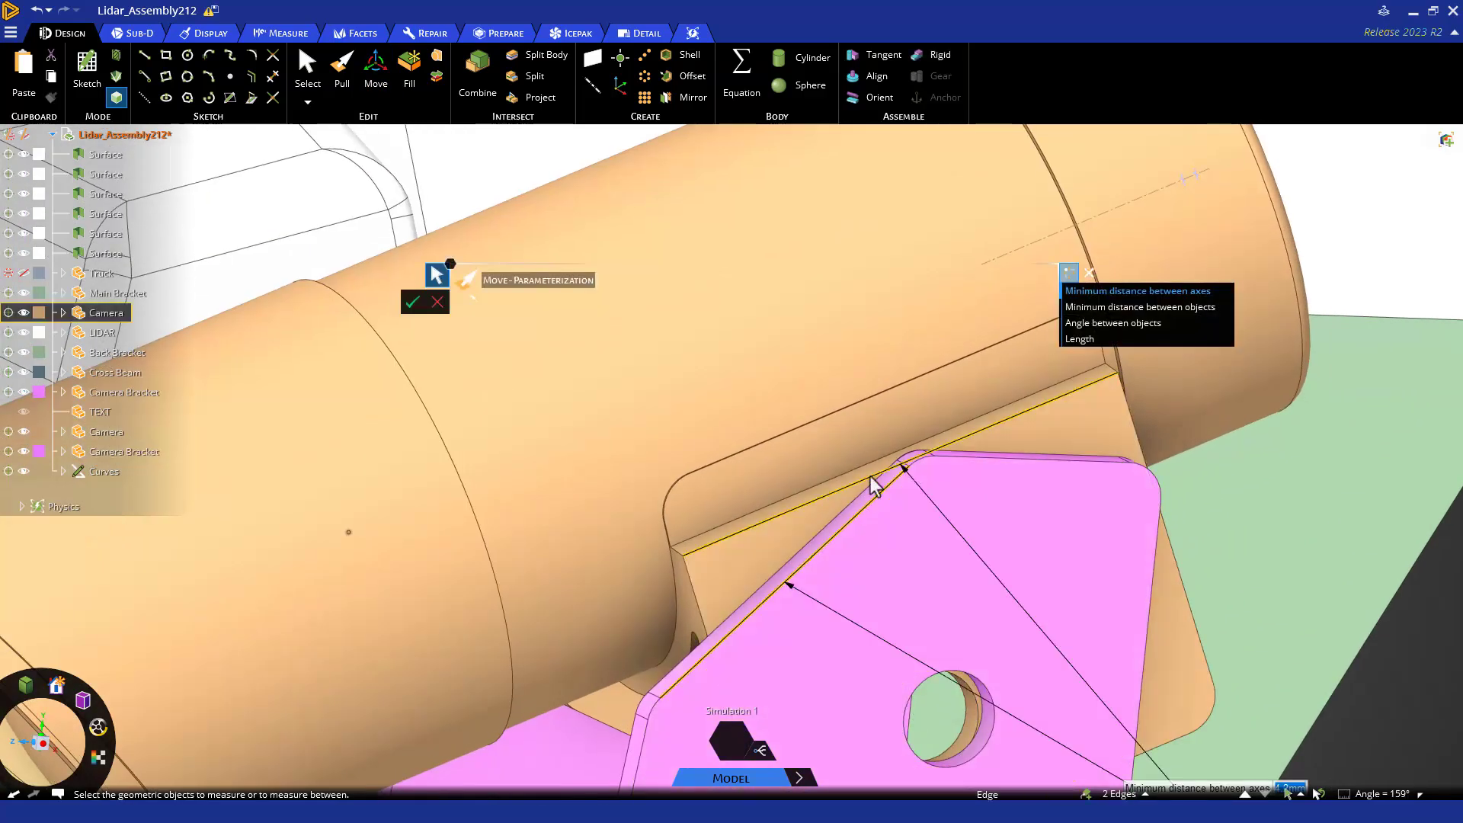
{"action": "left_click", "coordinate": [1097, 323]}
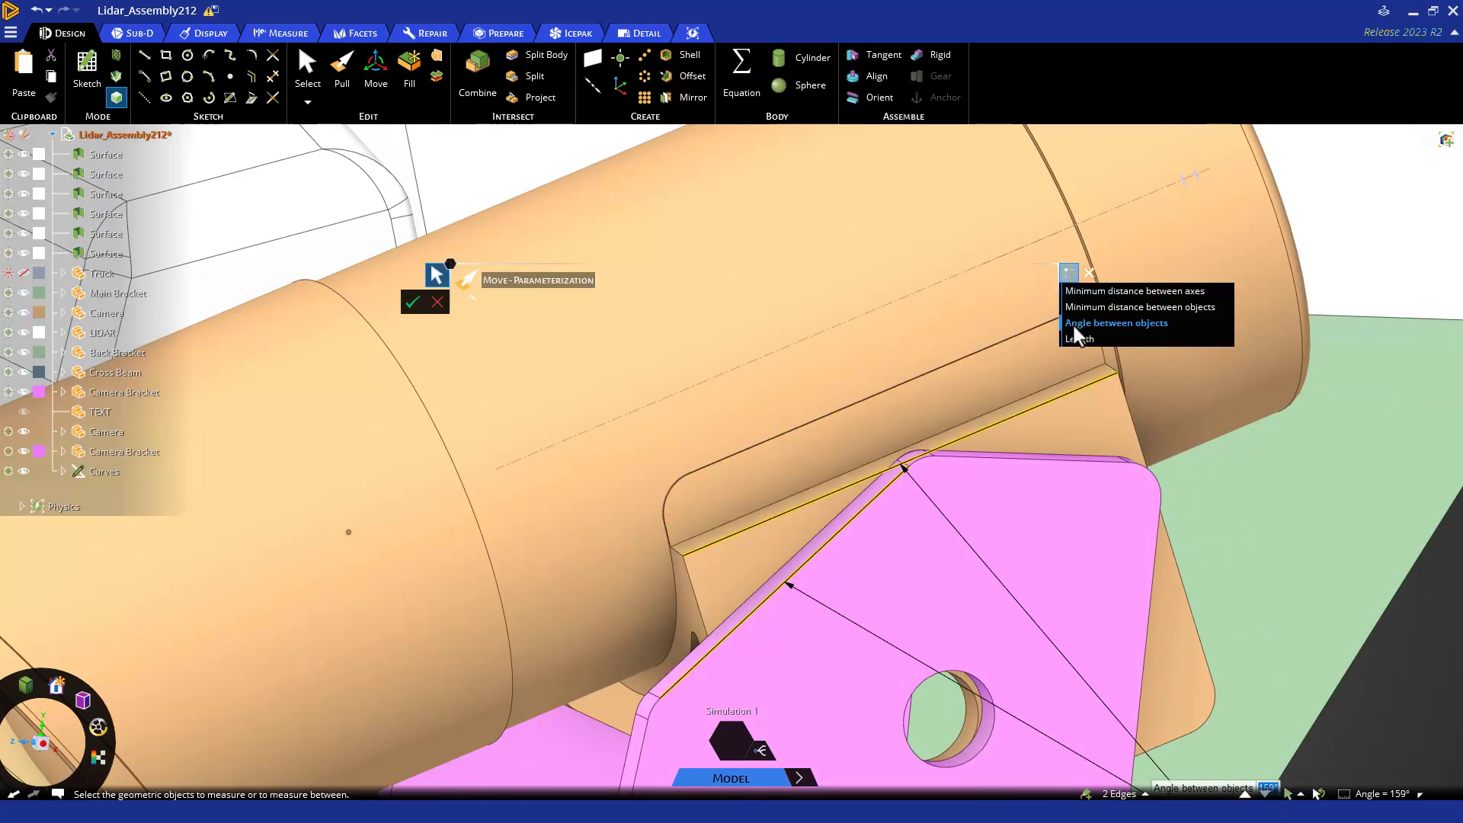
{"action": "left_click", "coordinate": [412, 303]}
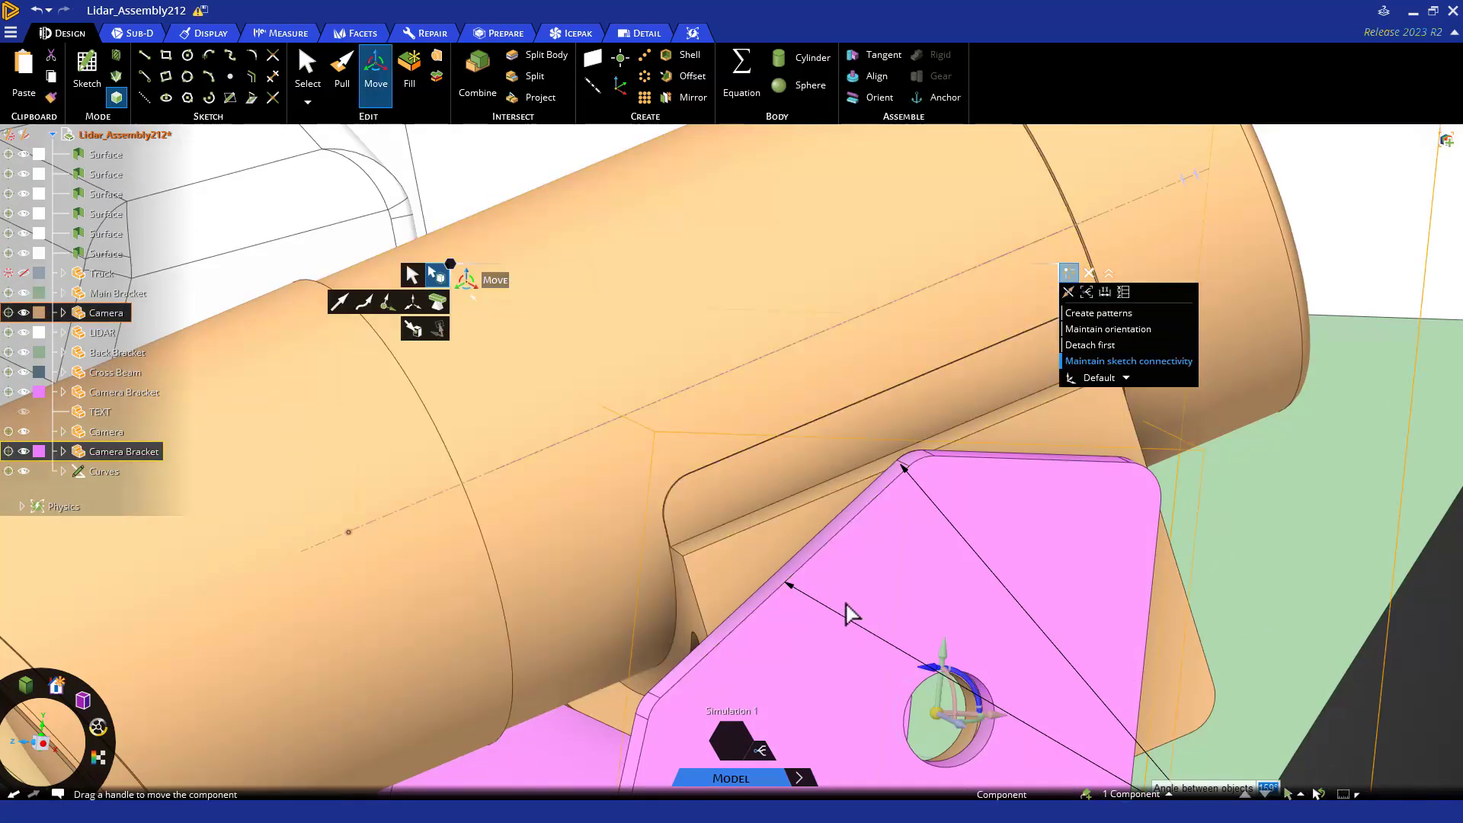
Step: Review the defined parameters in the Parameters list
{"action": "left_click", "coordinate": [761, 753]}
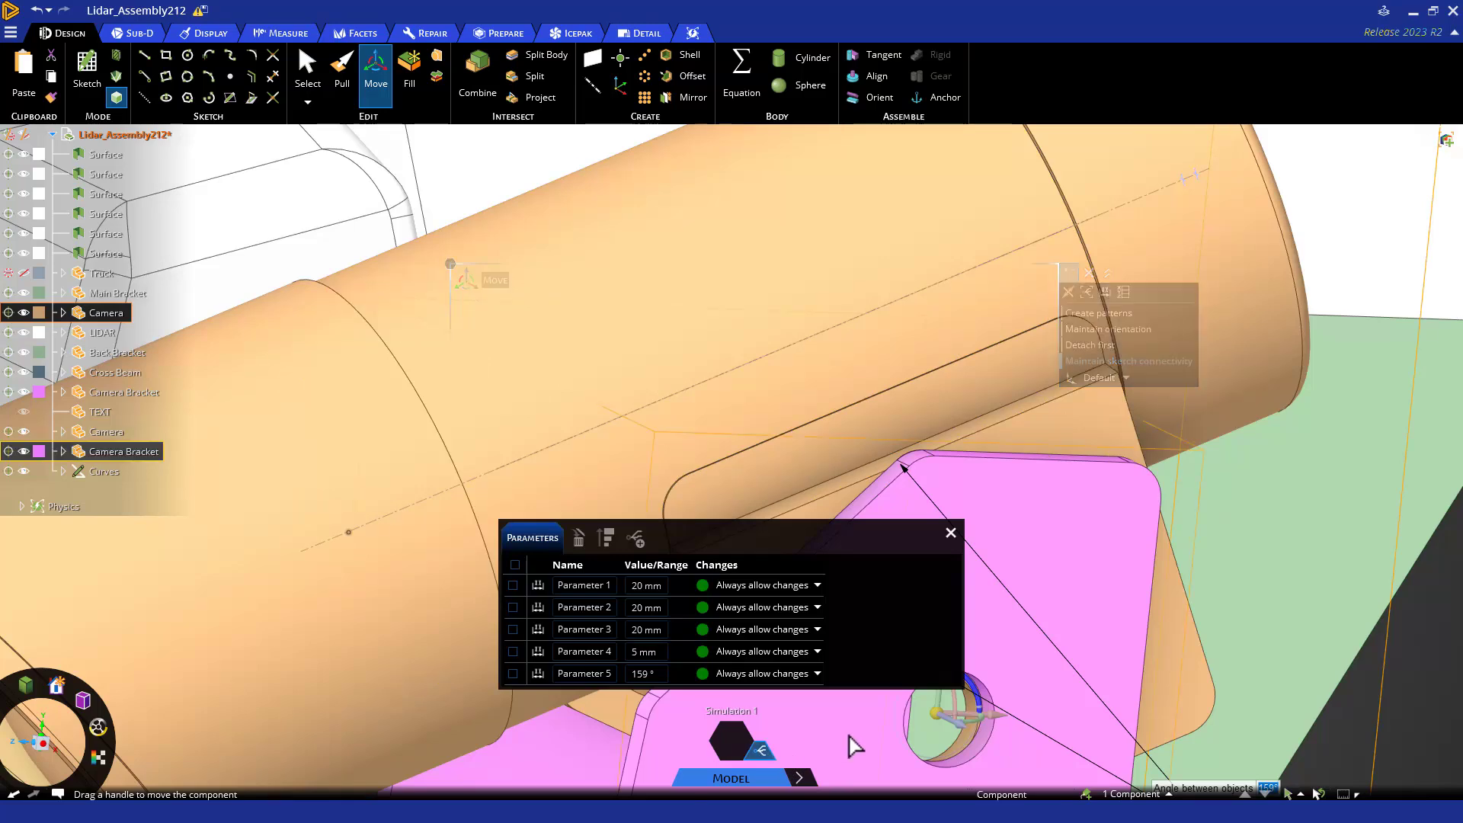
{"action": "scroll", "coordinate": [852, 731], "scroll_direction": "down", "scroll_amount": 5}
{"action": "scroll", "coordinate": [911, 457], "scroll_direction": "down", "scroll_amount": 4}
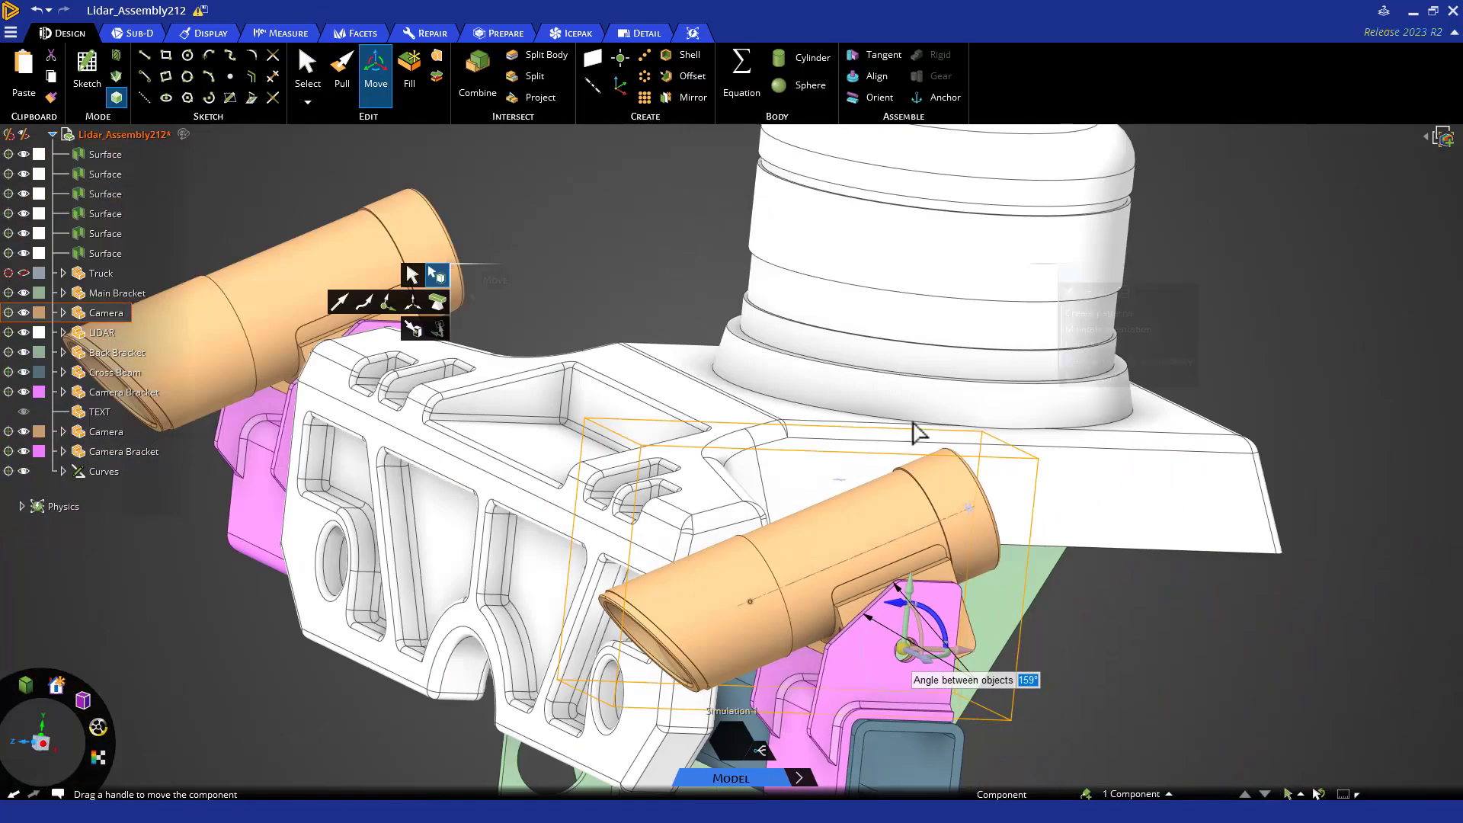
{"action": "scroll", "coordinate": [857, 415], "scroll_direction": "up", "scroll_amount": 3}
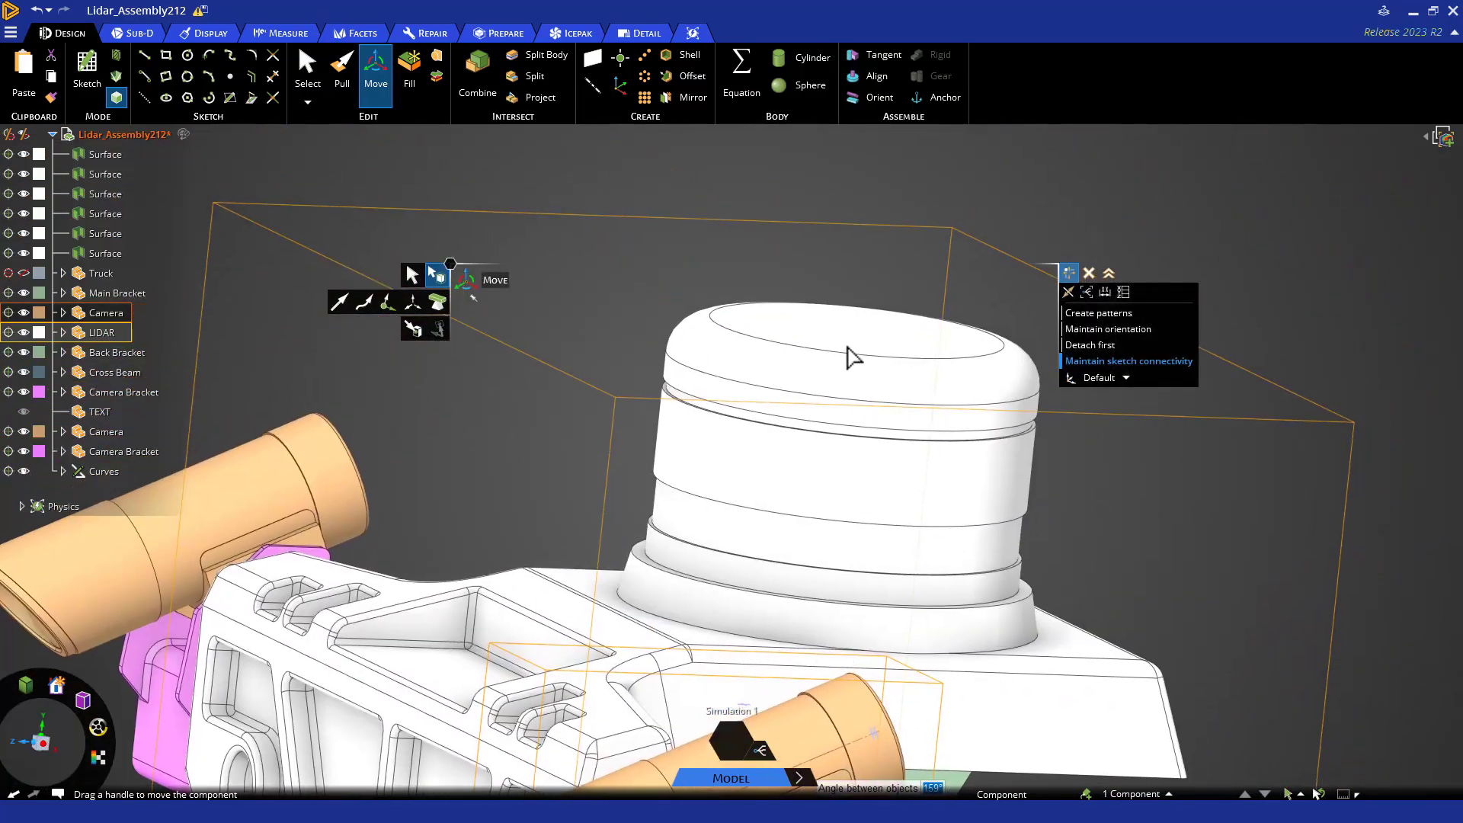
Step: Select the whole LIDAR body and save its mass as a geometric parameter
{"action": "left_click", "coordinate": [342, 70]}
{"action": "left_click", "coordinate": [806, 344]}
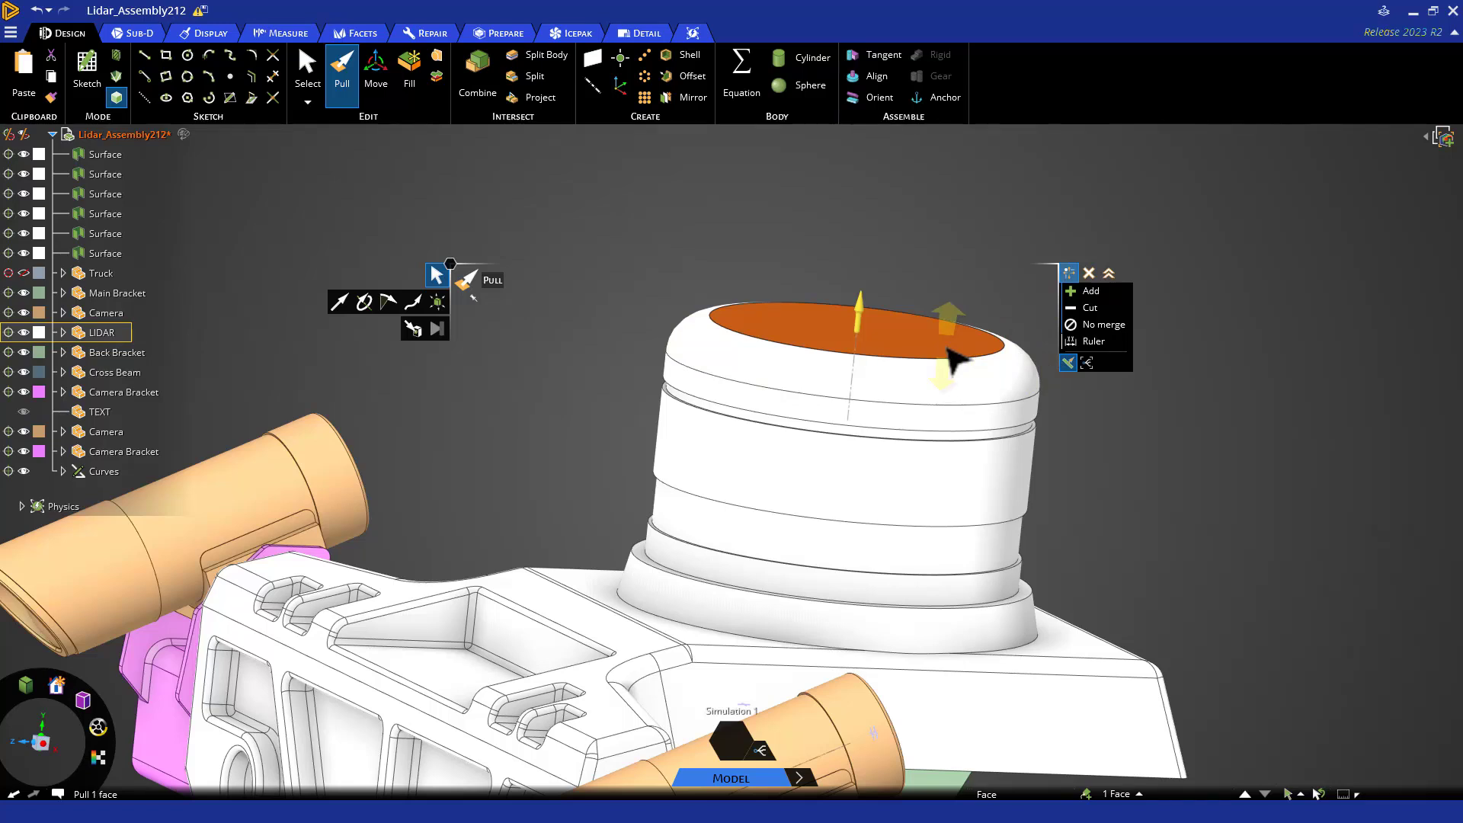
{"action": "left_click", "coordinate": [1088, 364]}
{"action": "left_click", "coordinate": [926, 351]}
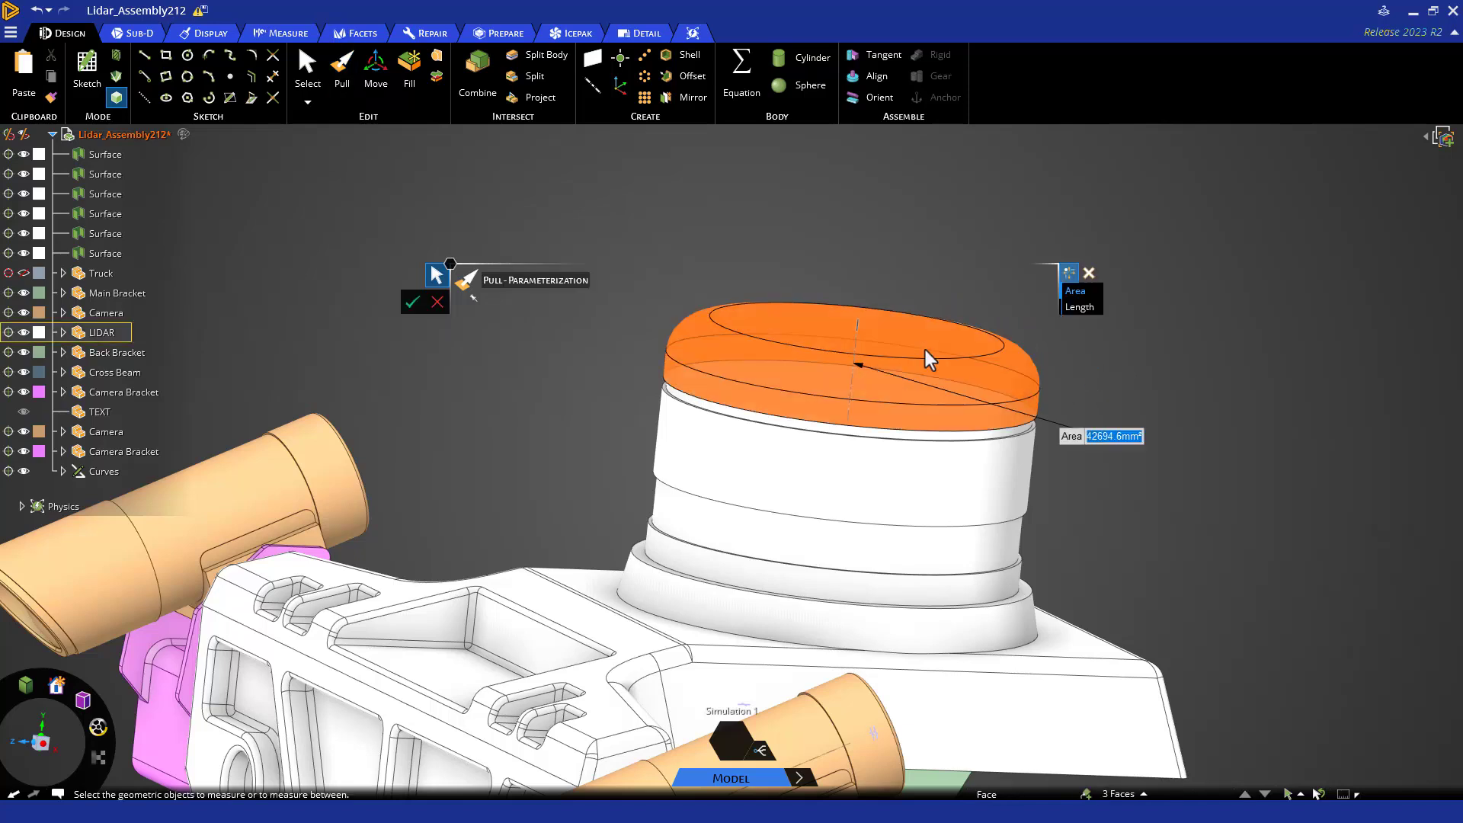
{"action": "left_click", "coordinate": [925, 350]}
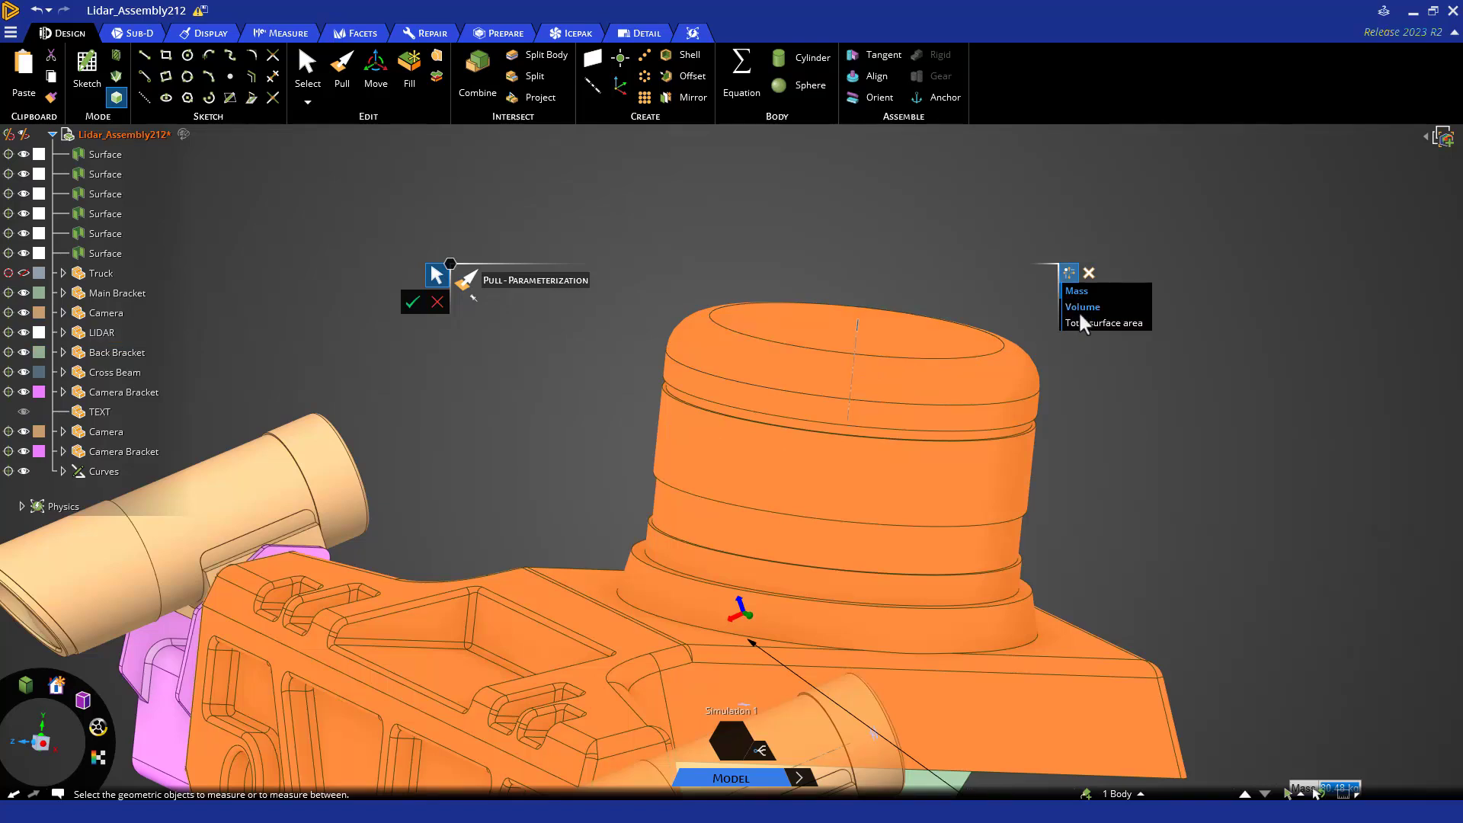
{"action": "left_click", "coordinate": [412, 303]}
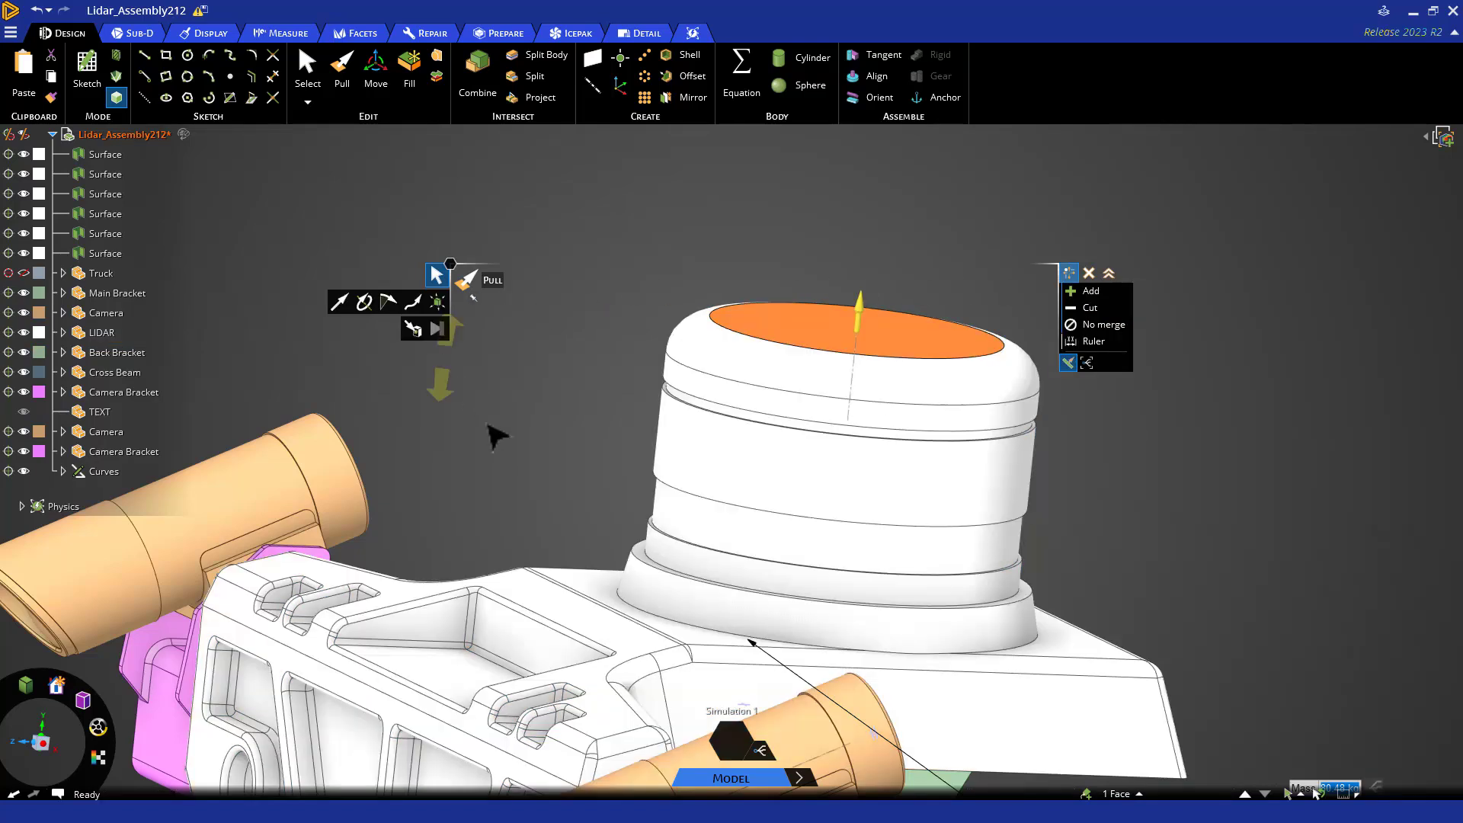
Step: Delete Parameters 1 and 2, then select all remaining Parameters 3–6
{"action": "left_click", "coordinate": [762, 752]}
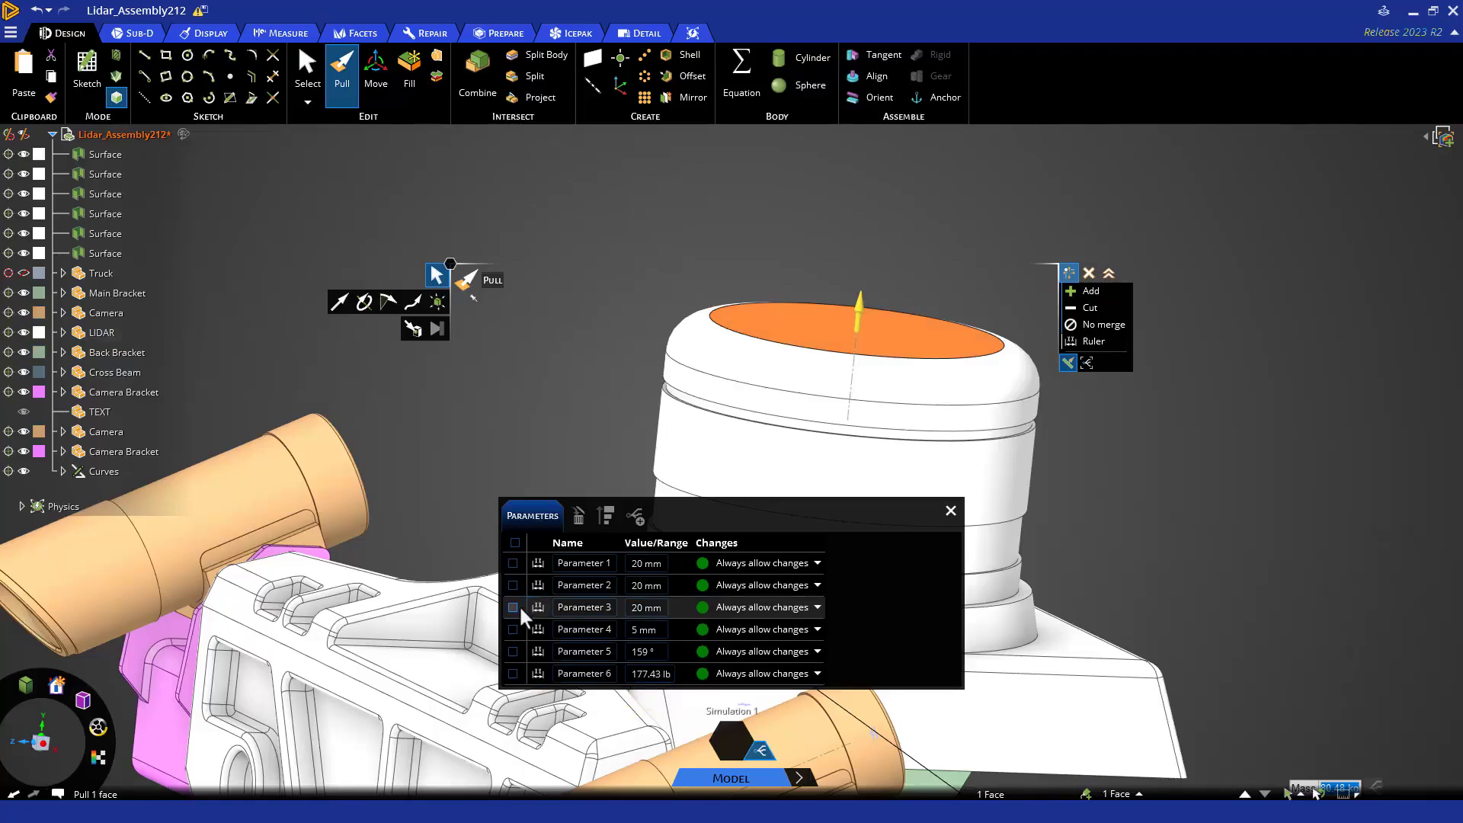
{"action": "left_click", "coordinate": [513, 586]}
{"action": "left_click", "coordinate": [513, 563]}
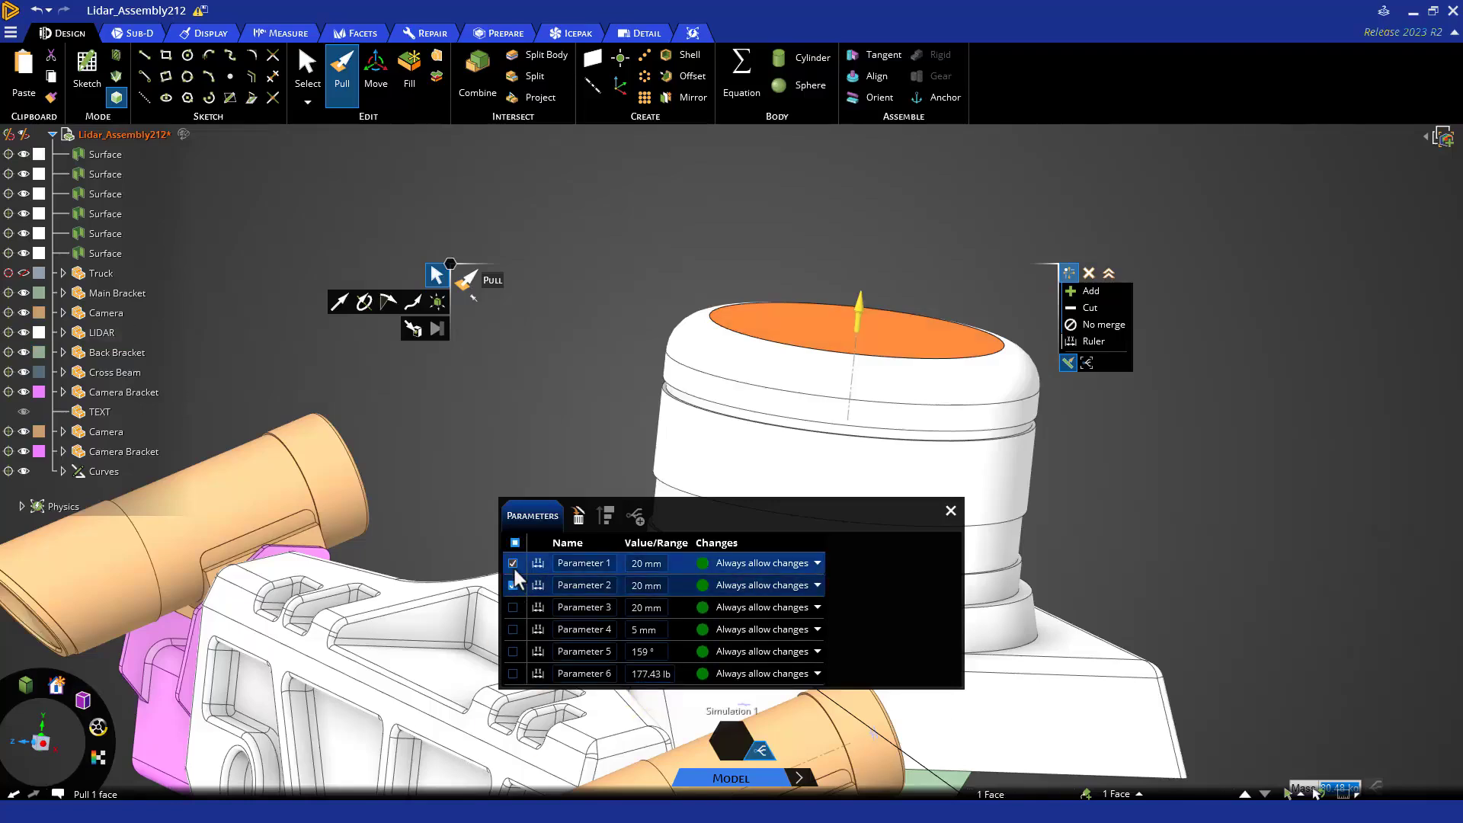
{"action": "left_click", "coordinate": [577, 517]}
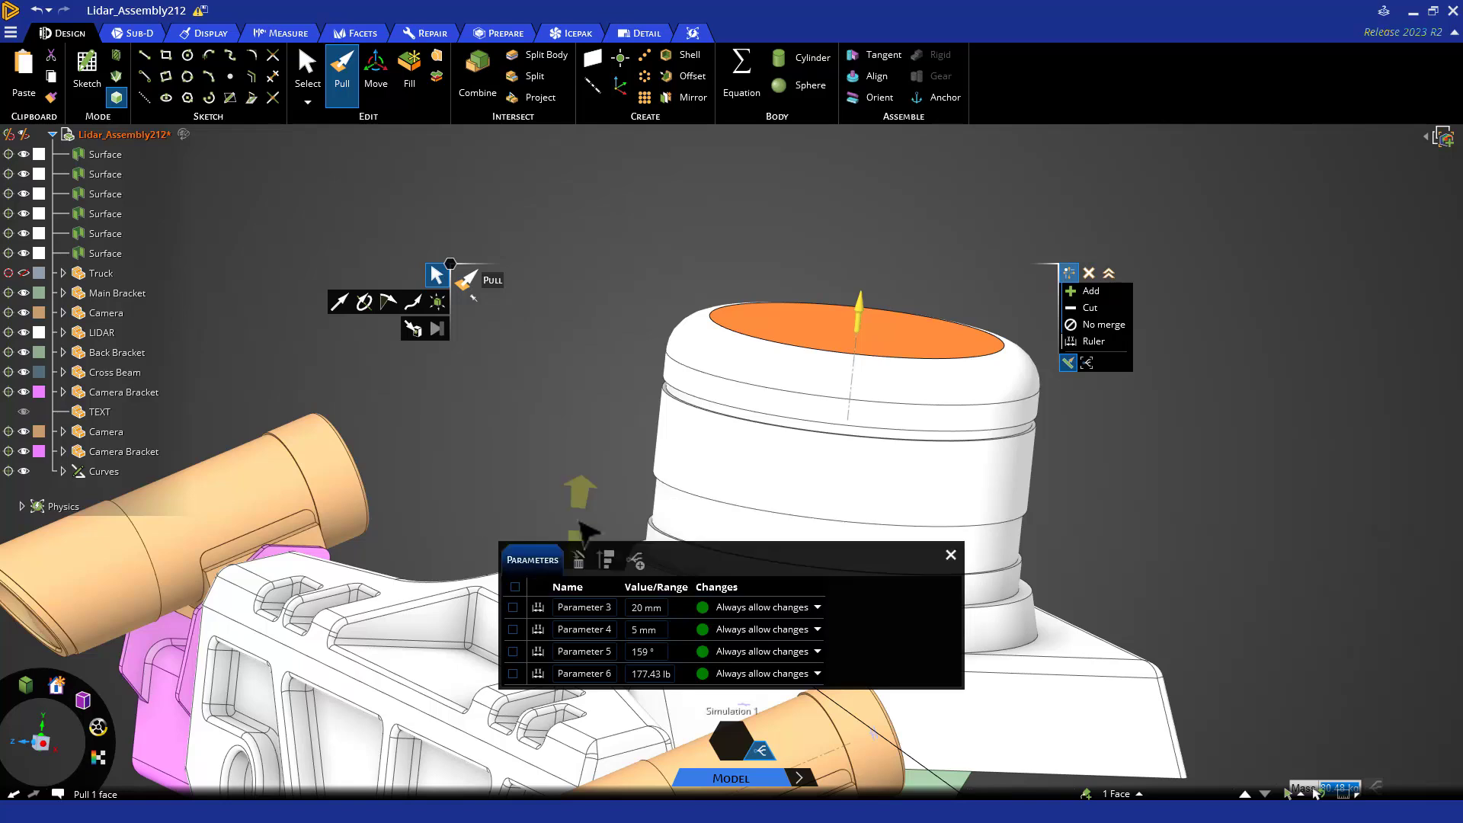
{"action": "left_click", "coordinate": [515, 587]}
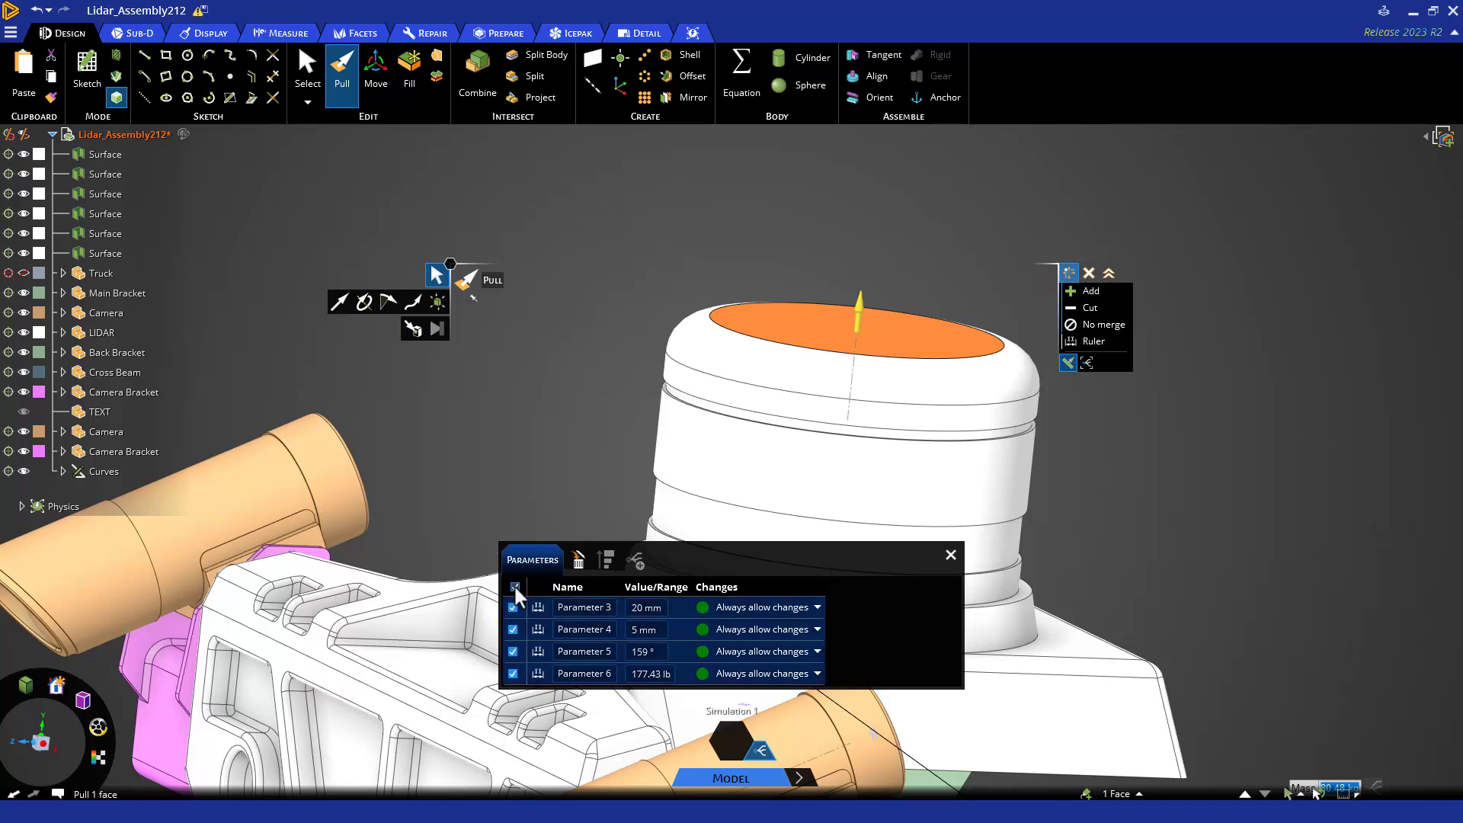